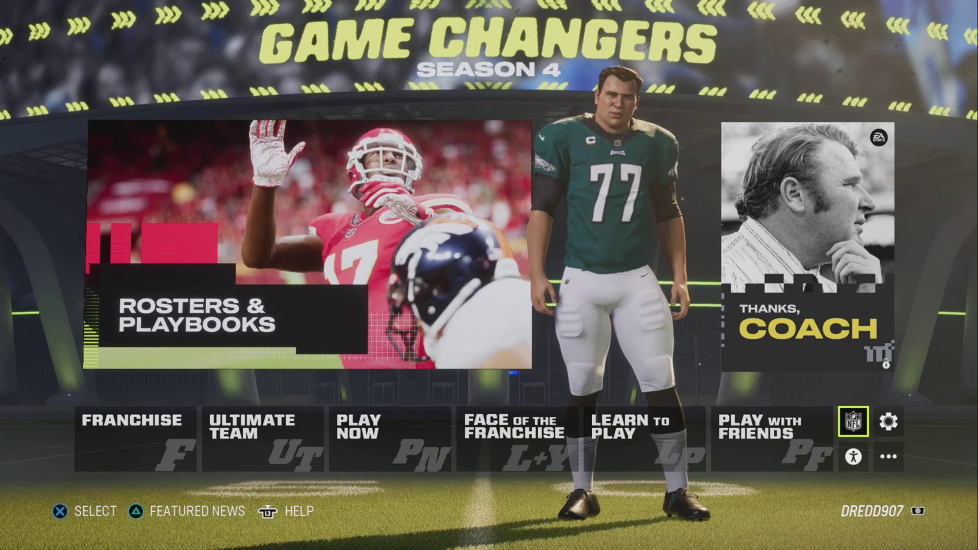
Step: From the main menu's NFL dropdown, open Share & Manage Files
key("Left")
key("Left")
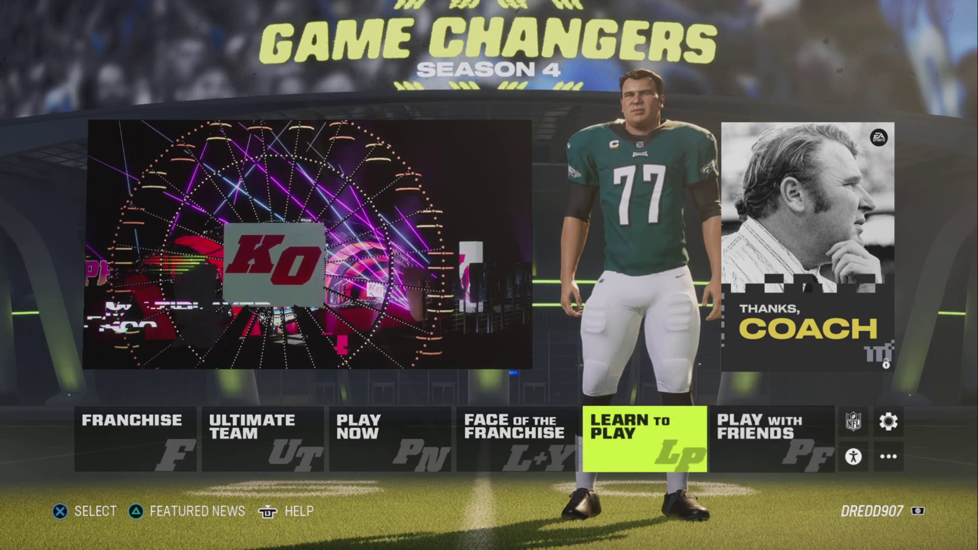
key("Right")
key("Right")
key("Return")
key("Down")
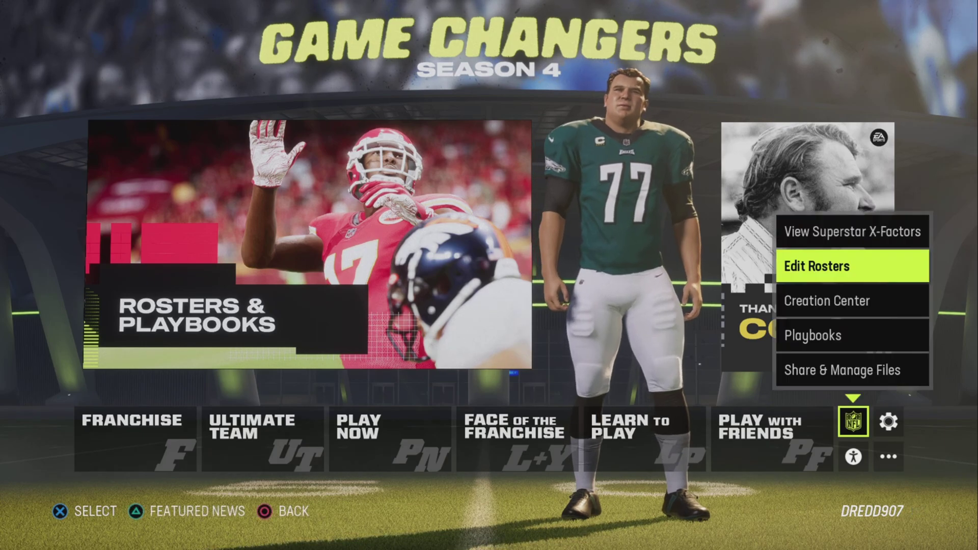
key("Down")
key("Down")
key("Down")
key("Return")
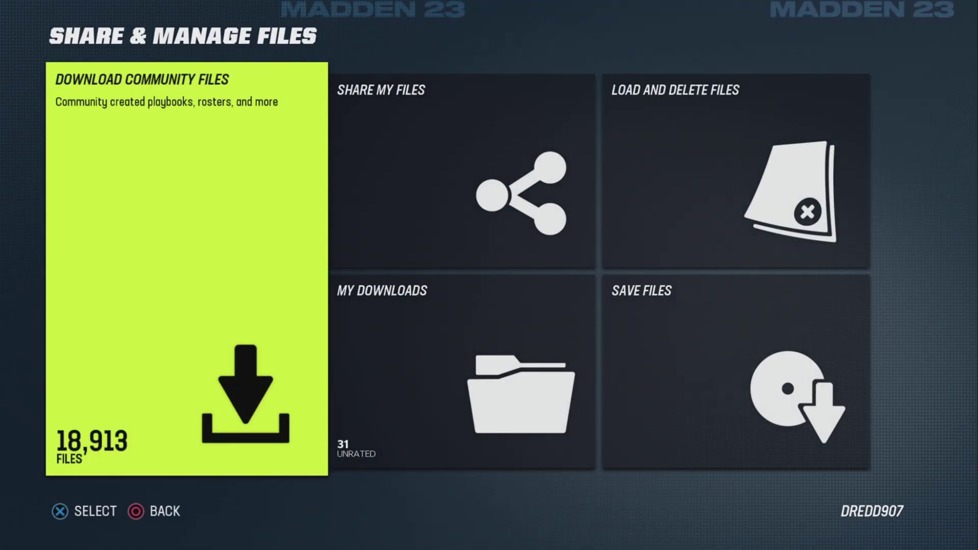
Step: Open Download Community Files and switch the category filter from ALL to ROSTER
key("Right")
key("Left")
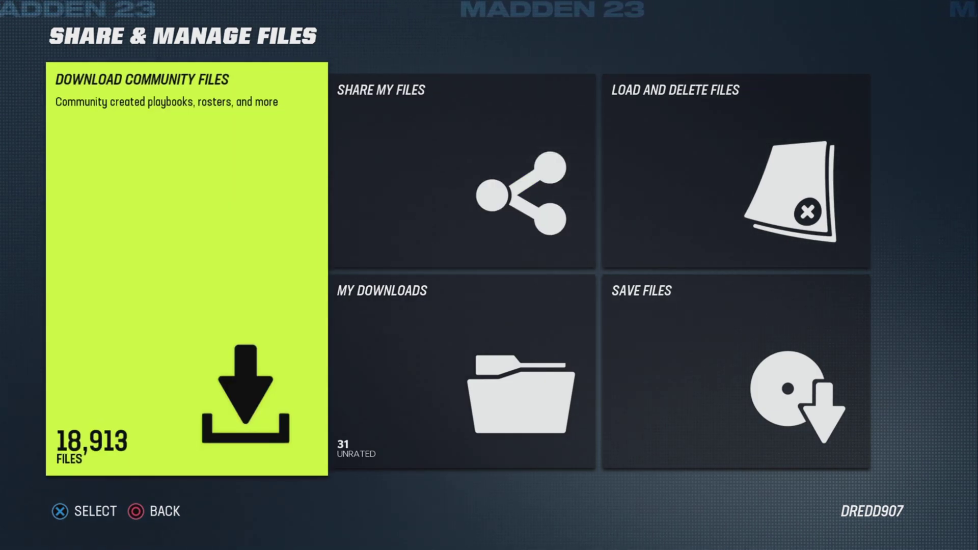
key("Return")
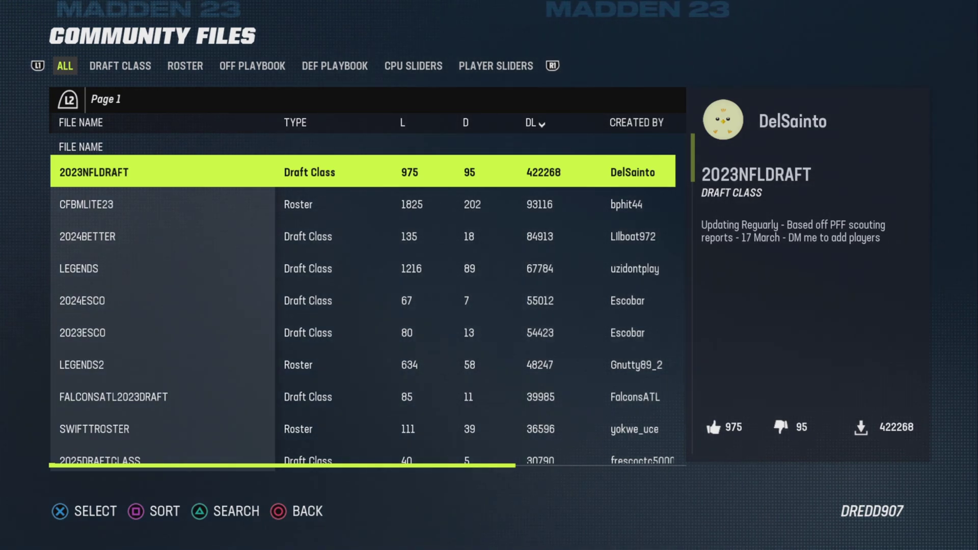
key("e")
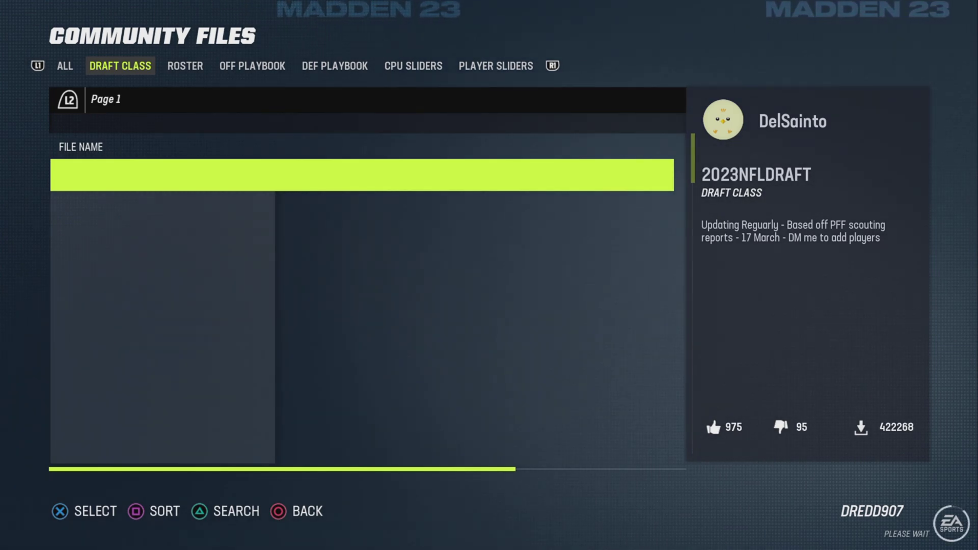
key("e")
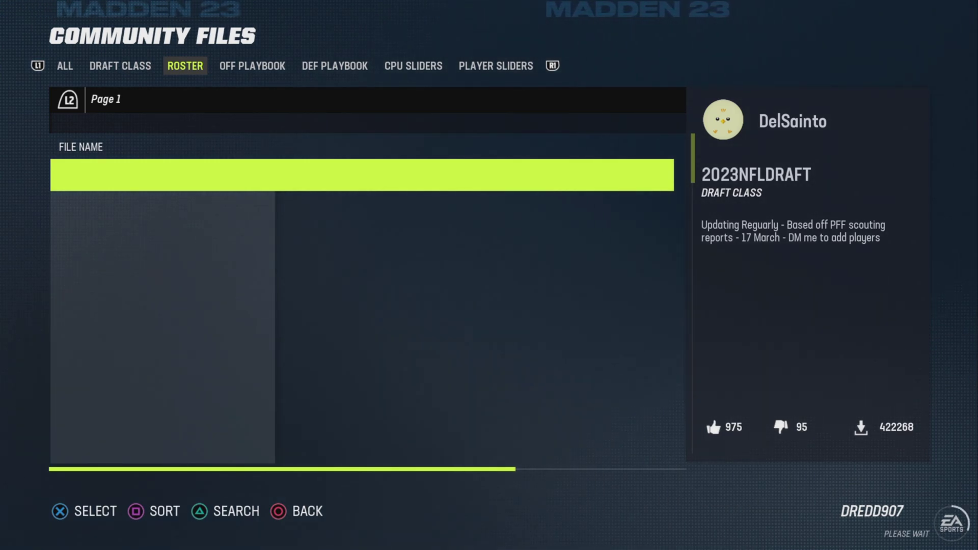
key("Right")
key("Right")
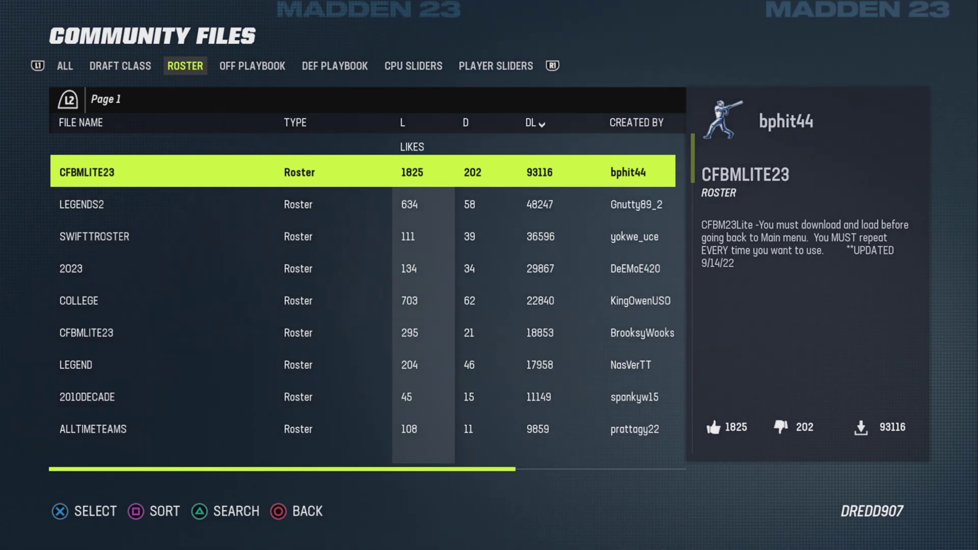
Step: Sort the community roster list by the ADDED date column
key("Right")
key("Right")
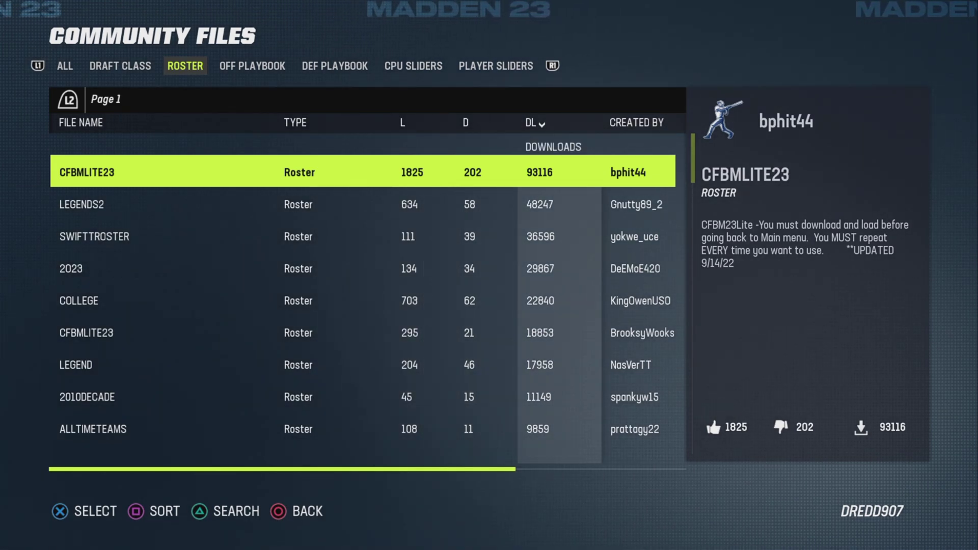
key("Right")
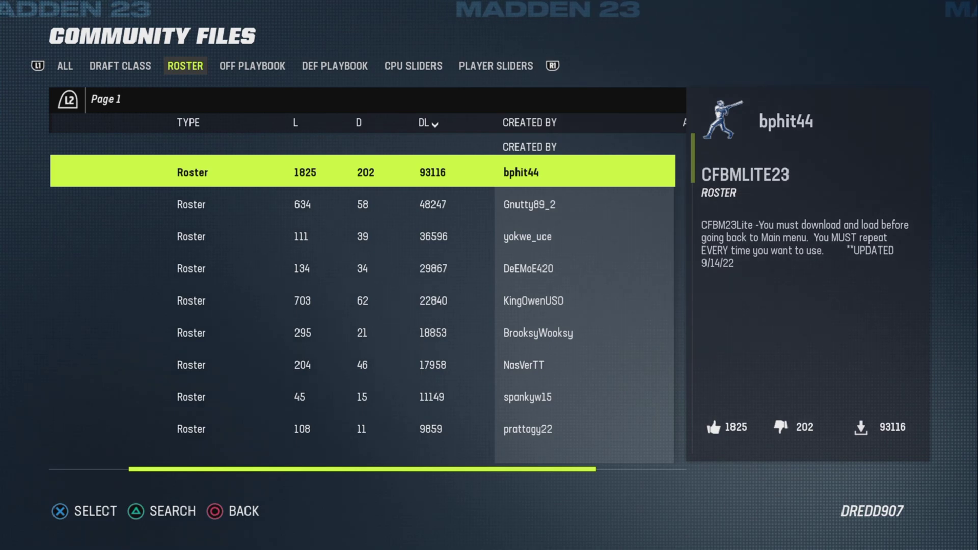
key("Left")
key("Left")
key("Left")
key("Left")
key("Left")
key("Right")
key("Right")
key("Right")
key("Right")
key("Right")
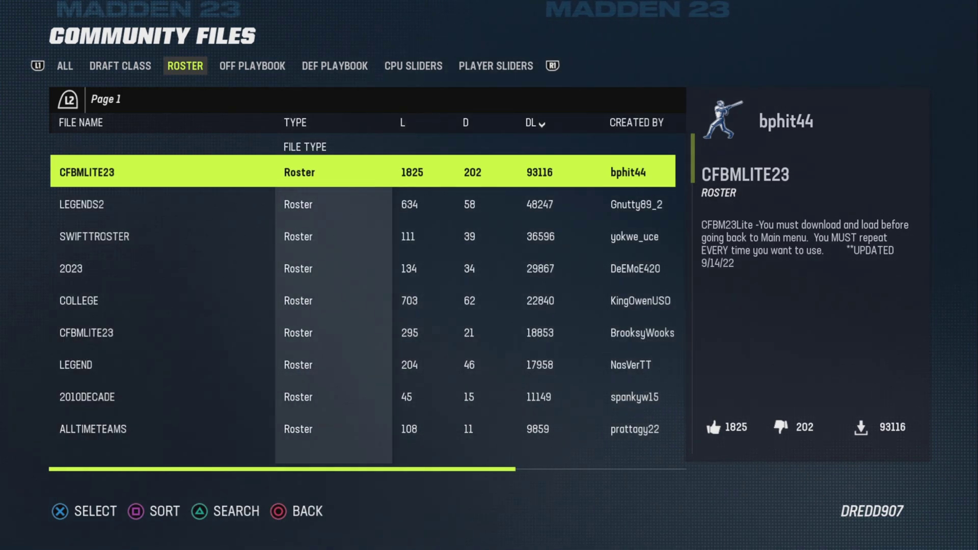
key("Right")
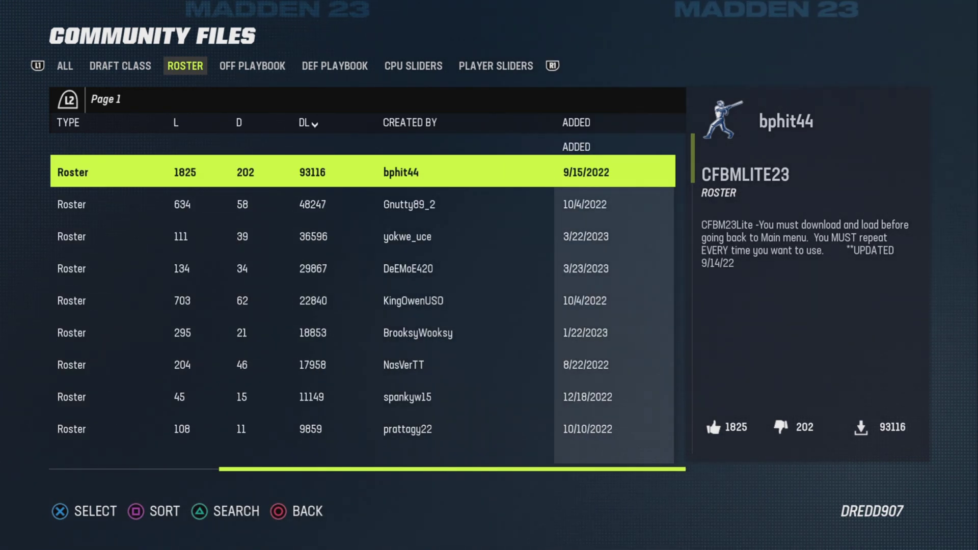
key("s")
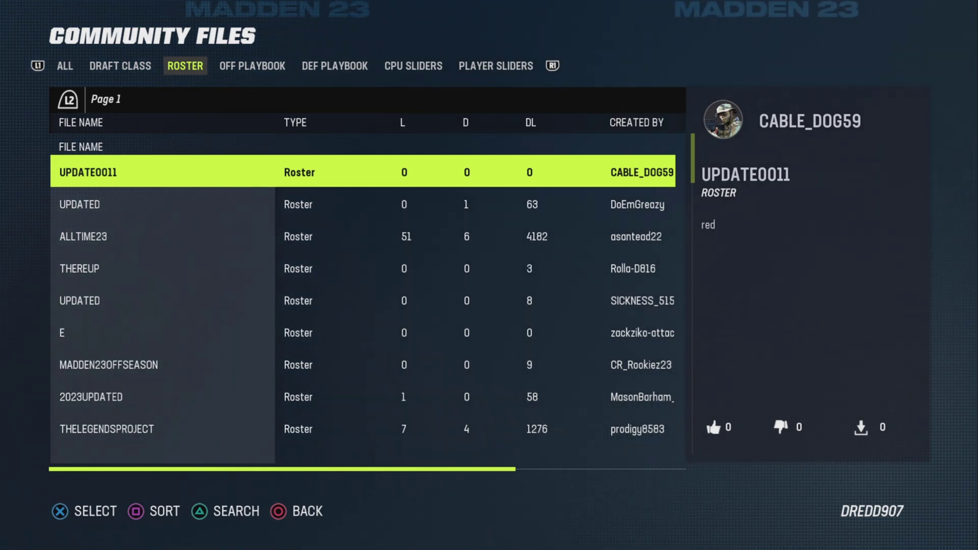
Step: Compare the UPDATED and ALLTIME23 roster details, then open UPDATED's options menu
key("Down")
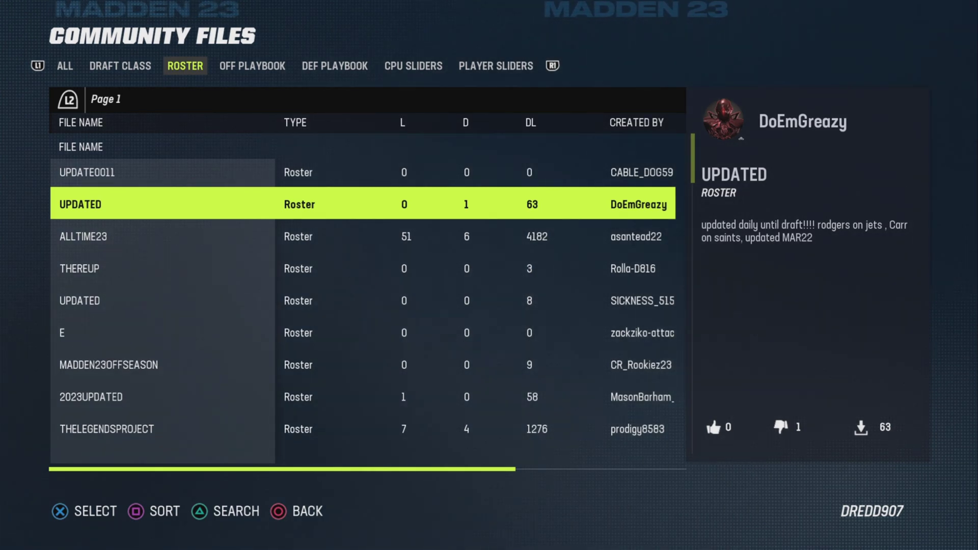
key("Down")
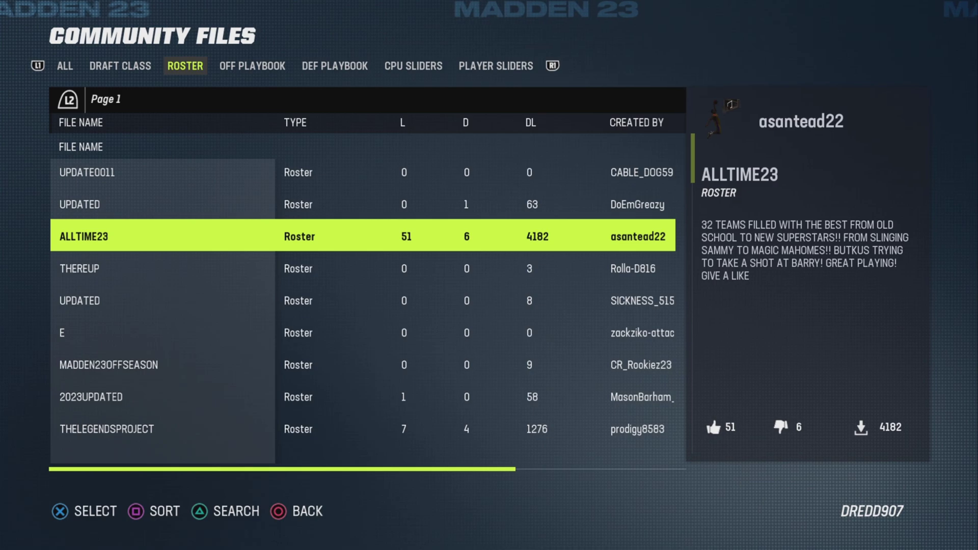
key("Up")
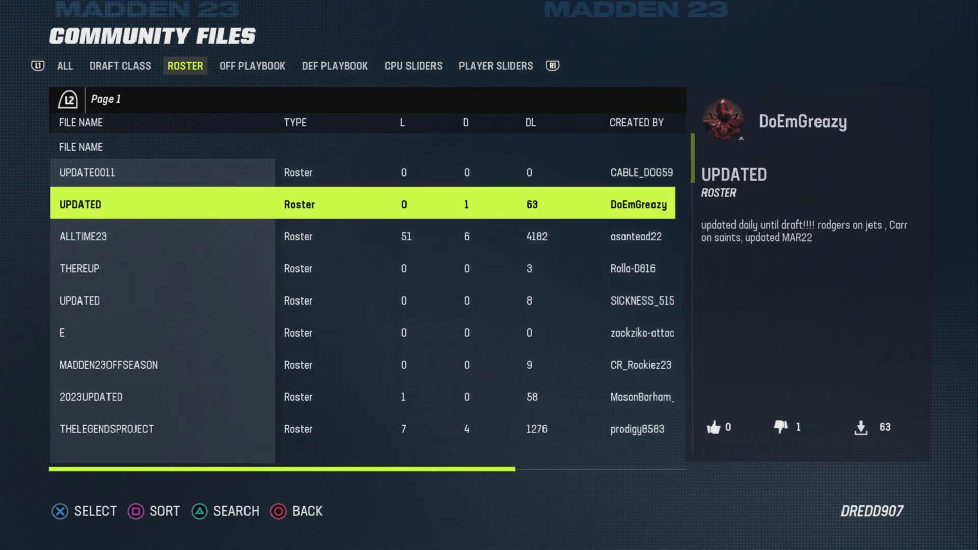
key("Return")
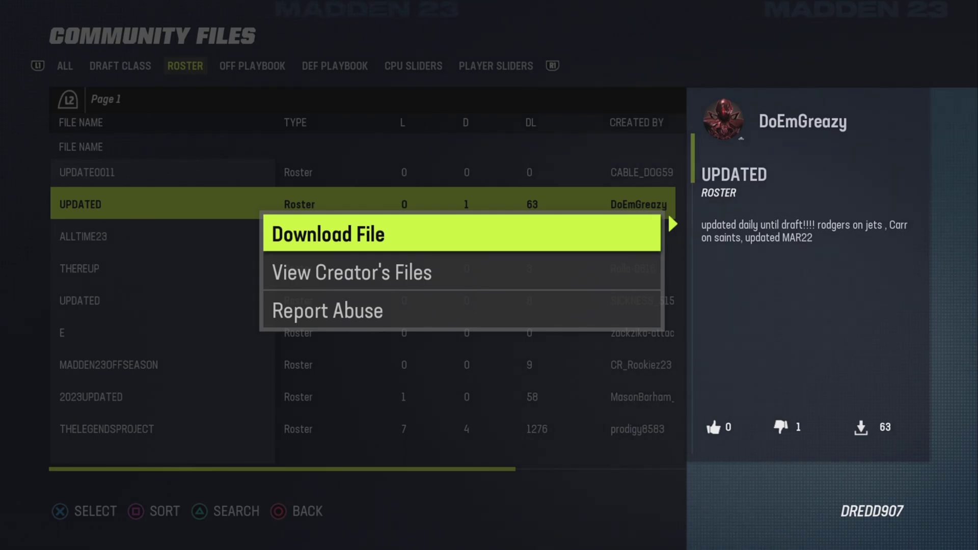
Step: Download the UPDATED roster file and return to Share & Manage Files
key("Down")
key("Down")
key("Up")
key("Up")
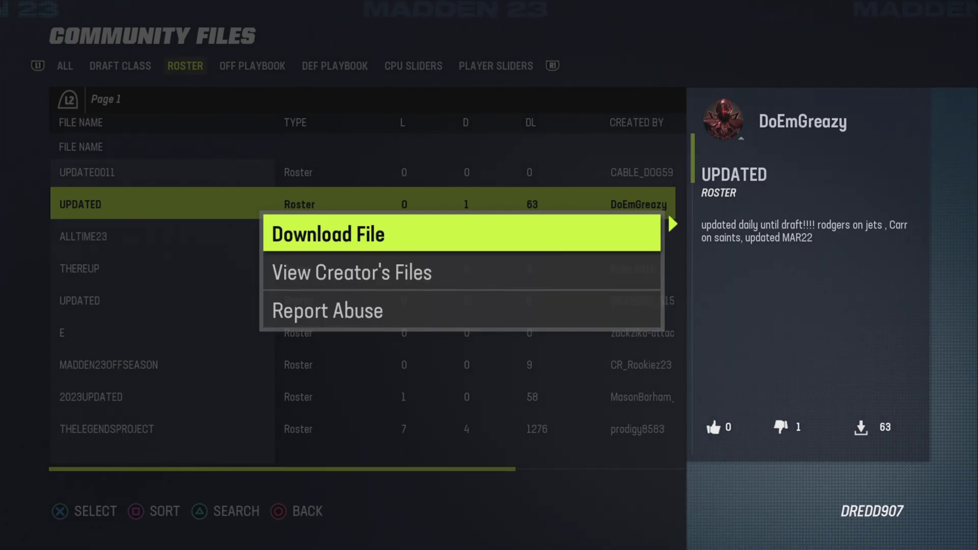
key("Return")
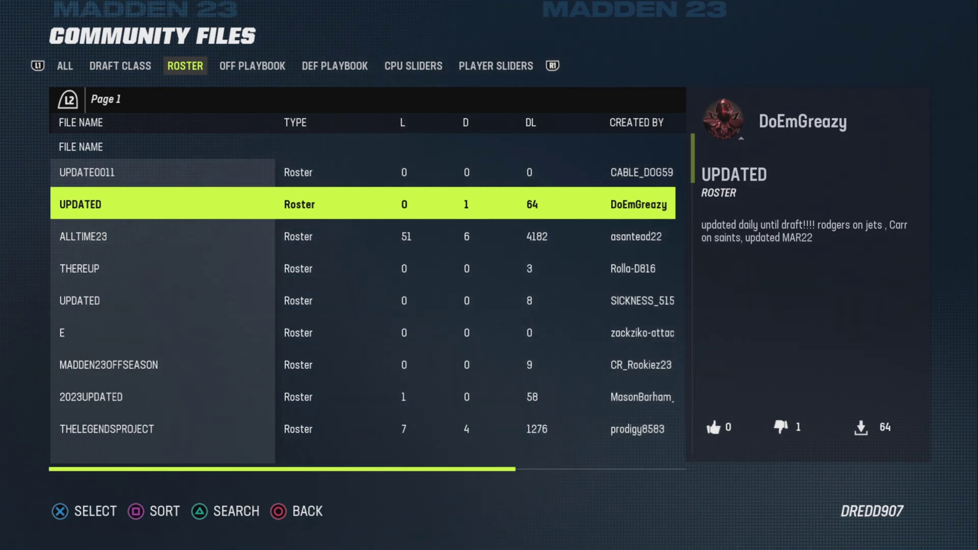
key("Escape")
key("Right")
key("Right")
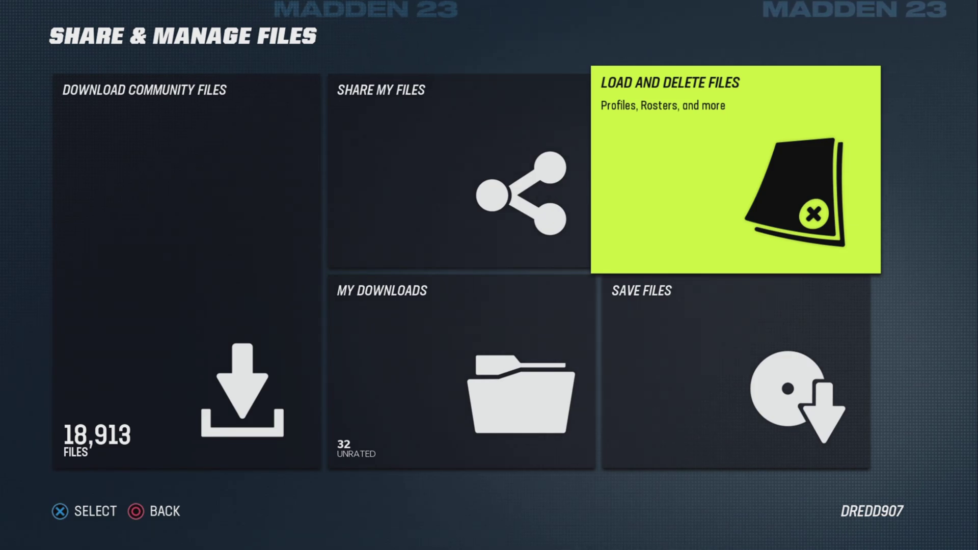
Step: Load the UPDATED roster from Load and Delete Files' ROSTER tab, confirming Yes
key("Return")
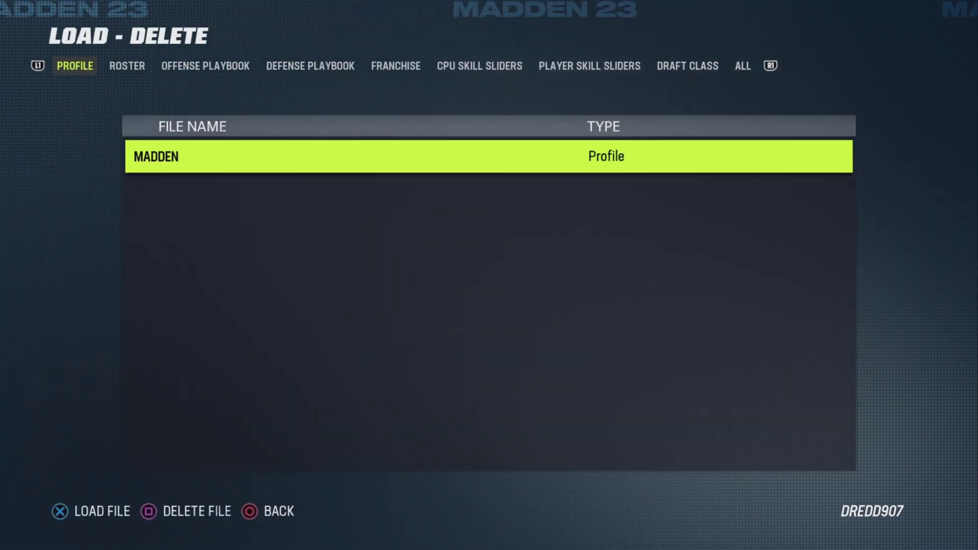
key("e")
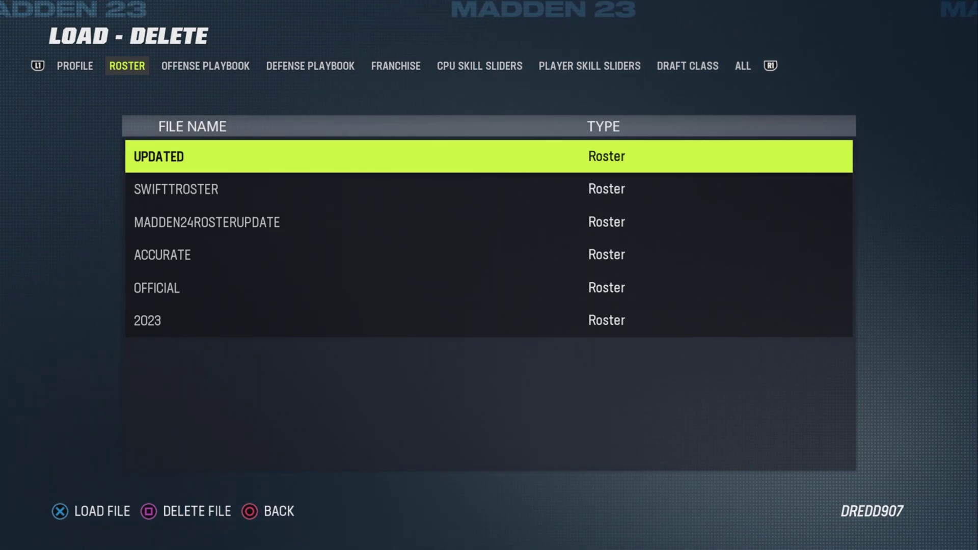
key("Return")
key("Up")
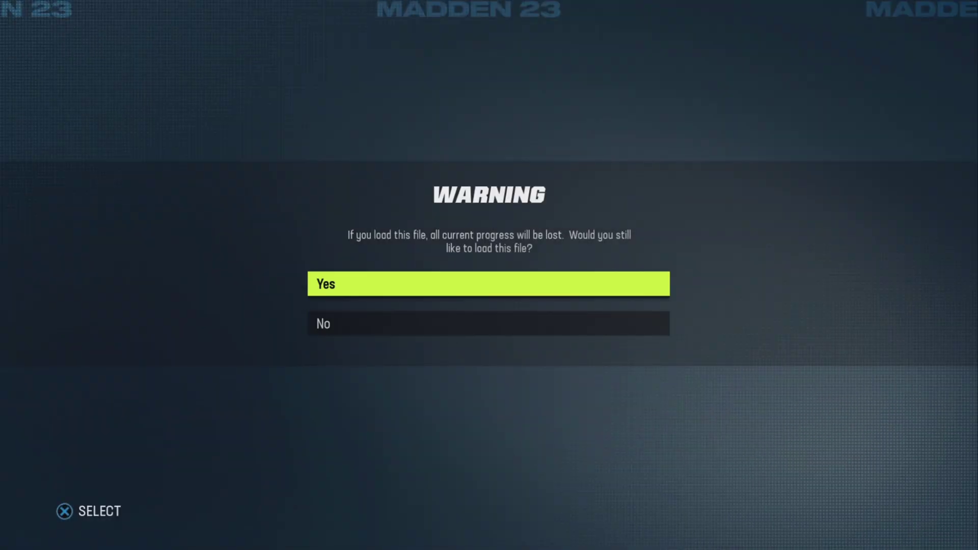
key("Return")
key("Return")
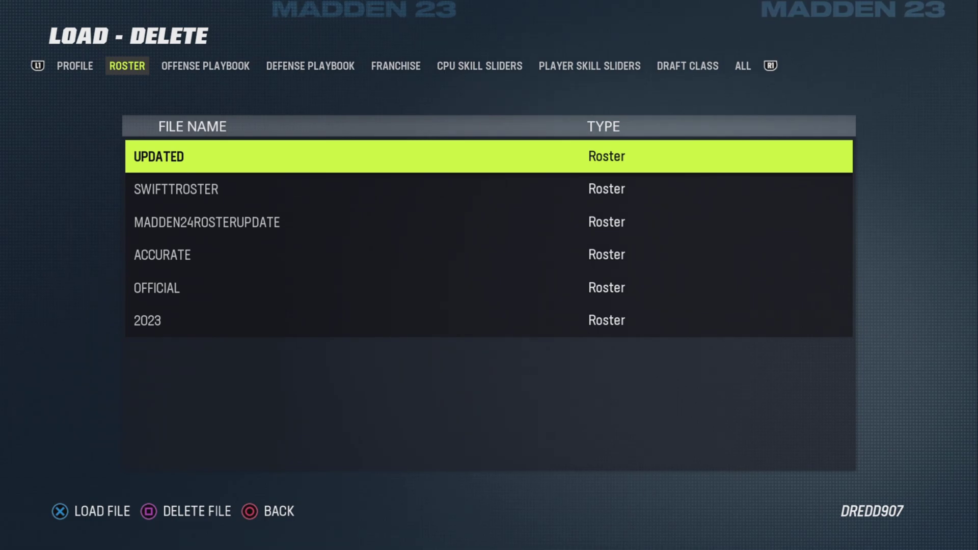
key("Escape")
key("Escape")
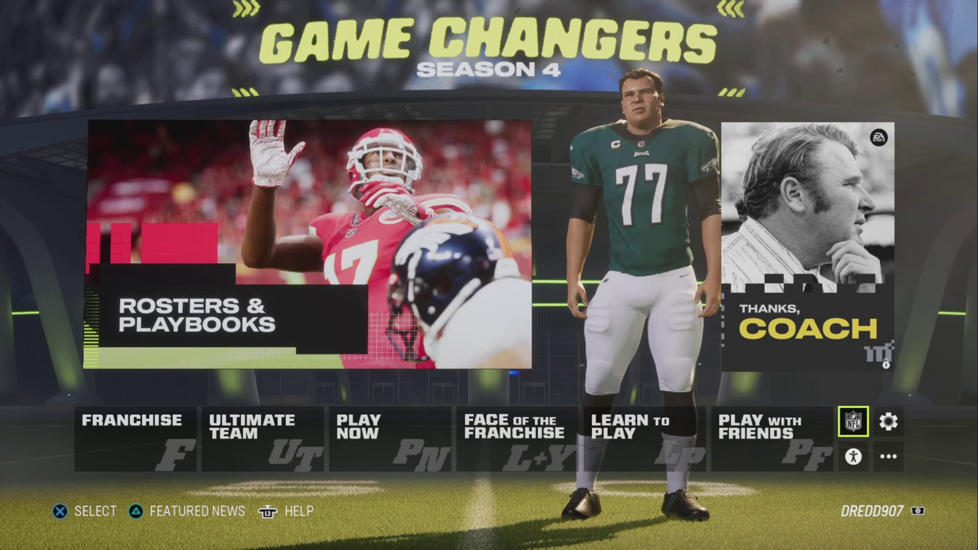
Step: Open Edit Rosters from the NFL menu and select Manage Players
key("Return")
key("Down")
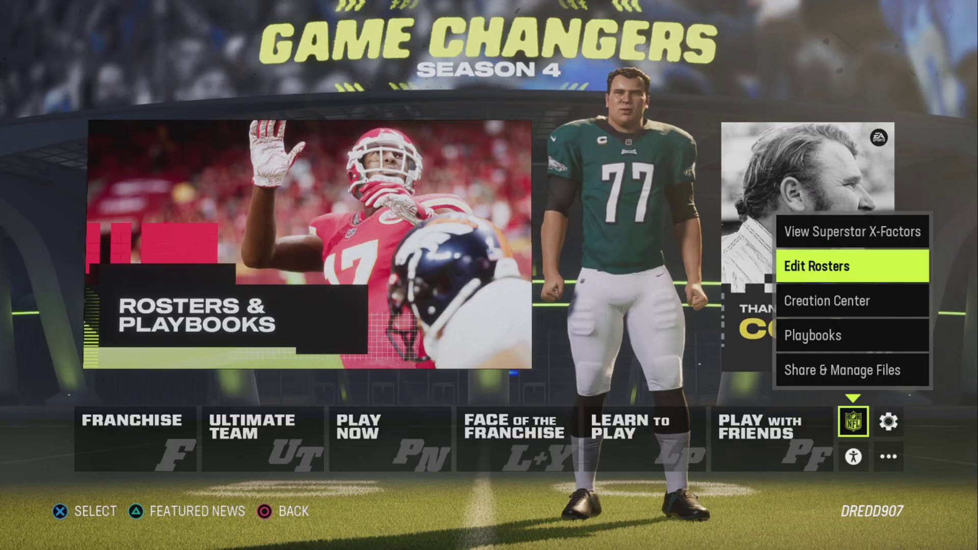
key("Return")
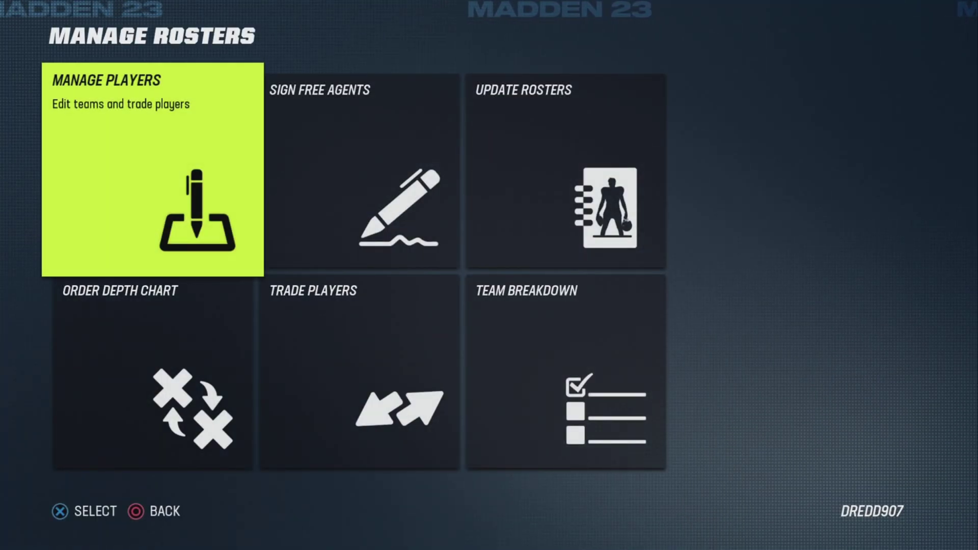
key("Return")
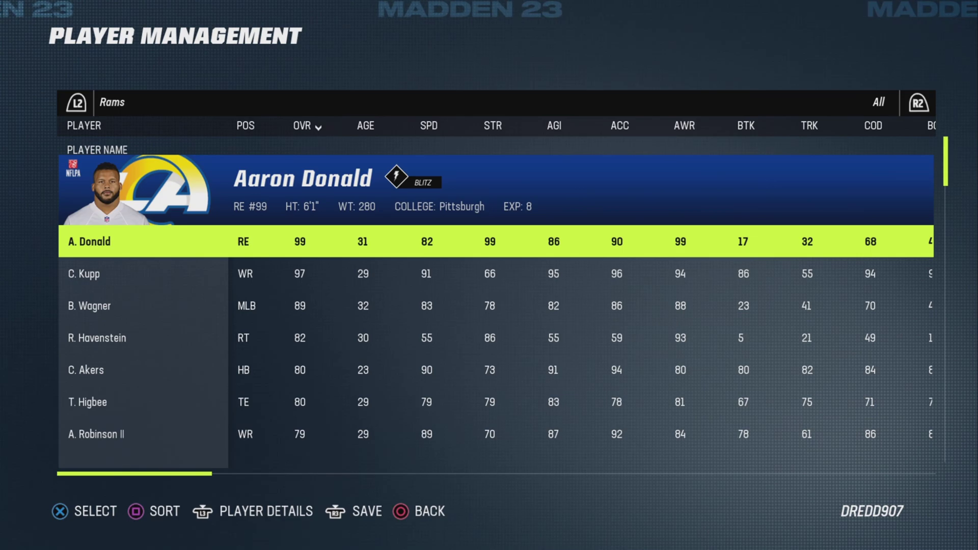
Step: Scroll the Rams ratings from C. Kupp down to M. Stafford, then return to Manage Rosters
left_click(85, 274)
left_click(84, 305)
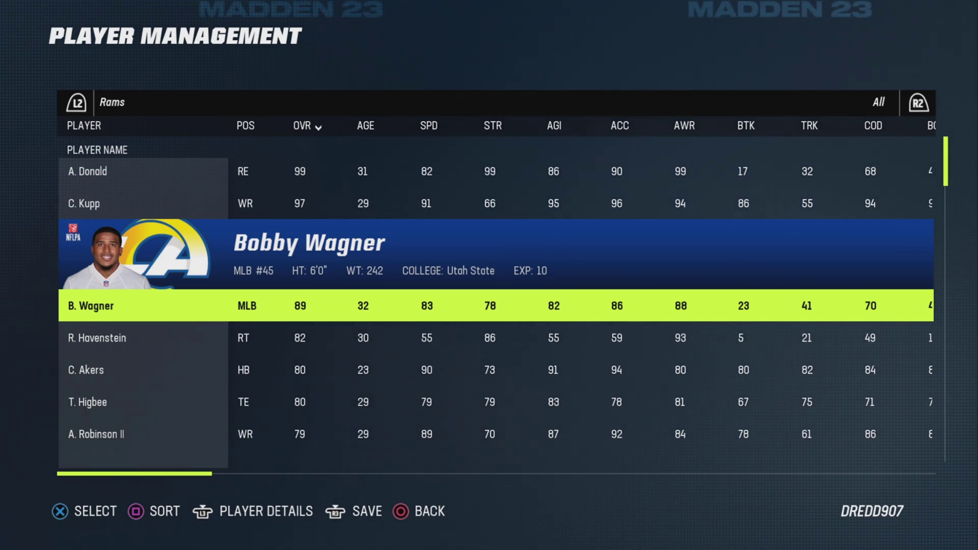
key("Down")
key("Down")
key("Down")
key("Down")
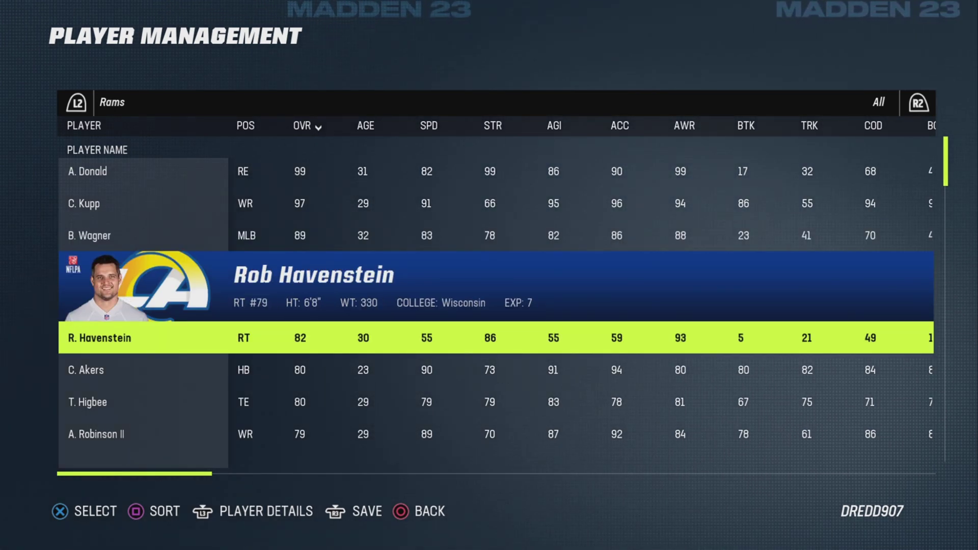
key("Down")
key("Down")
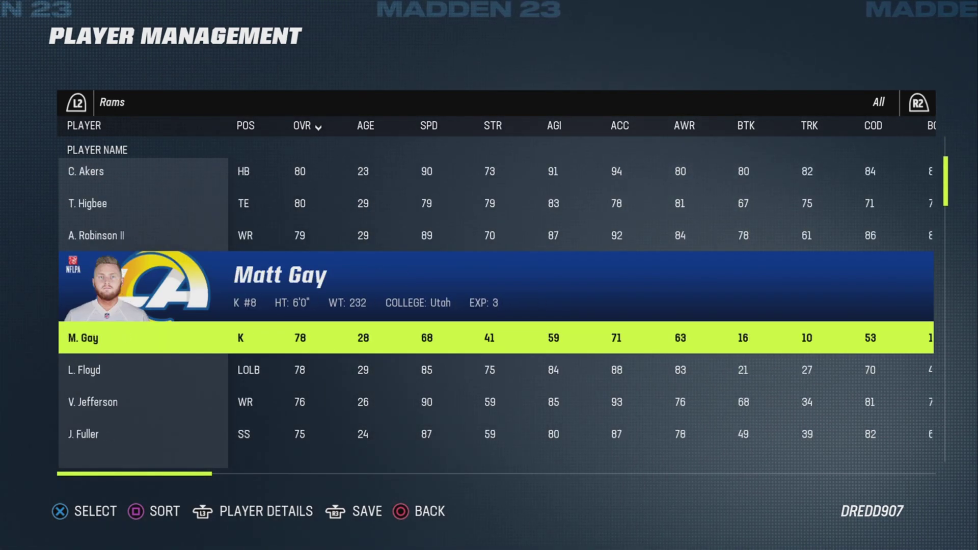
key("Down")
key("Down")
key("Down")
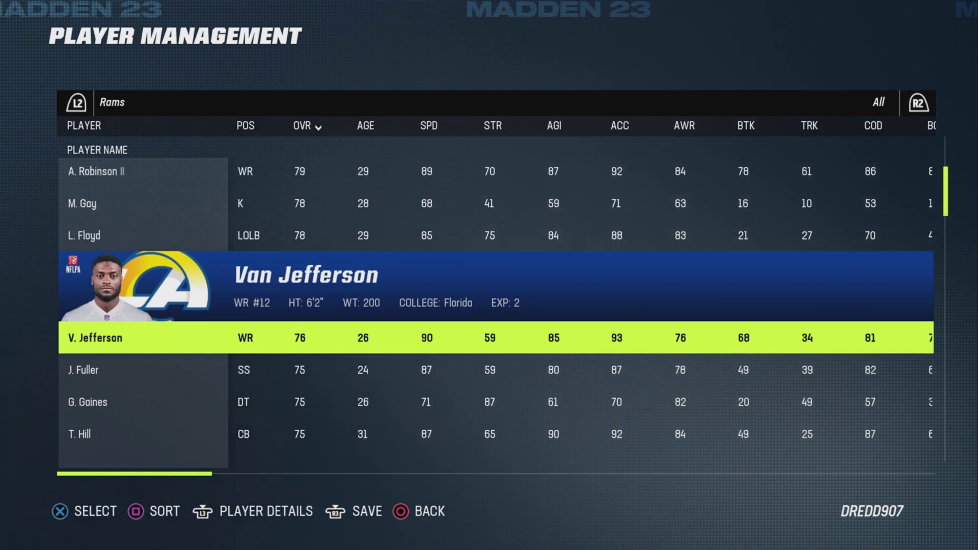
key("Down")
key("Down")
key("Down")
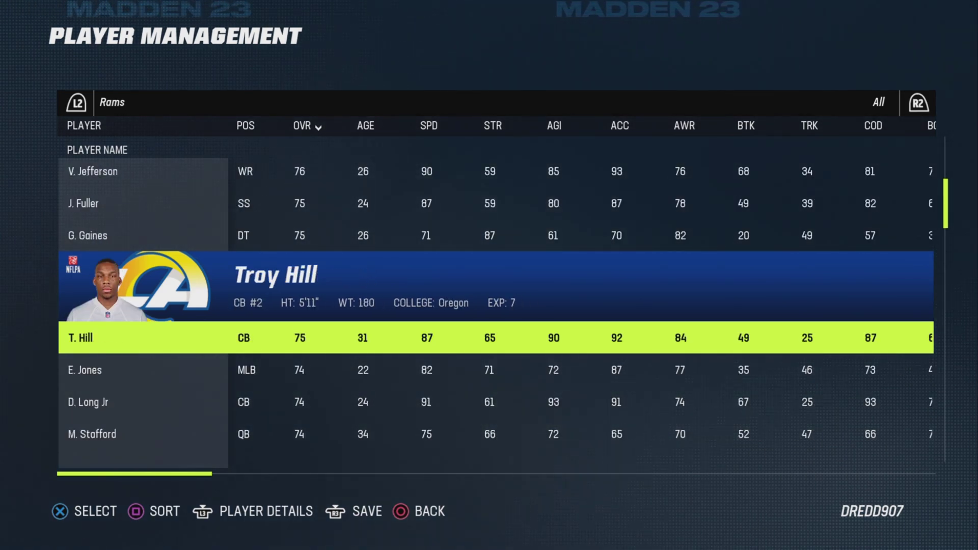
key("Down")
key("Down")
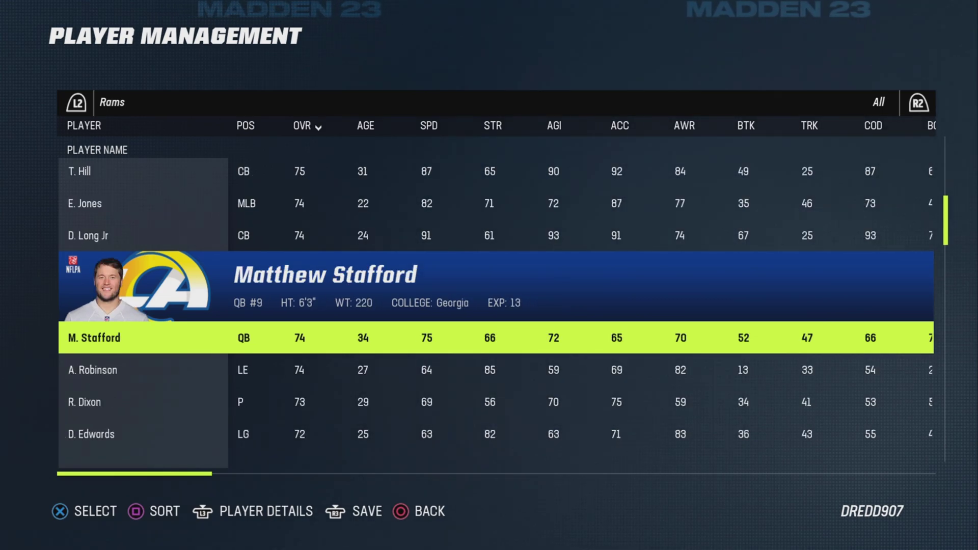
key("Escape")
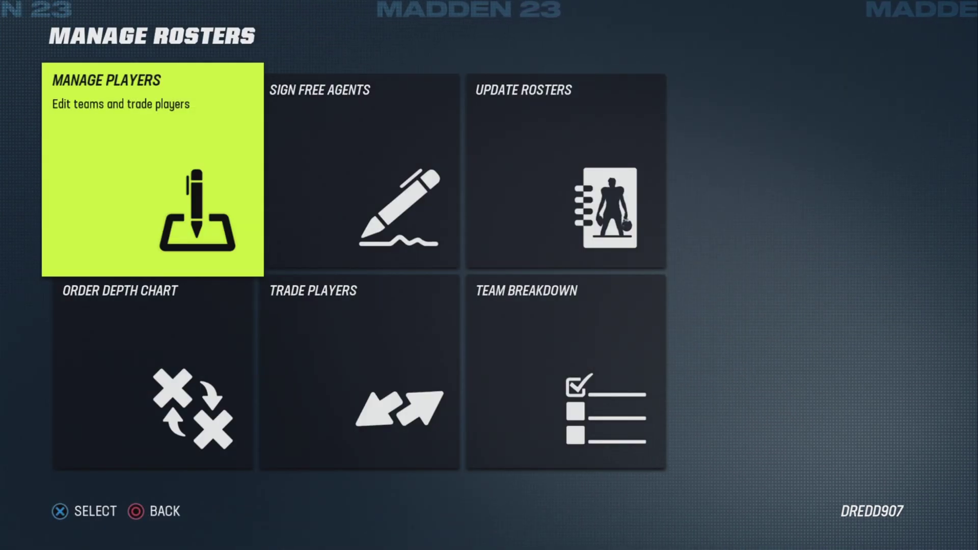
Step: Return to the main menu and reopen Share & Manage Files from the NFL dropdown
key("Escape")
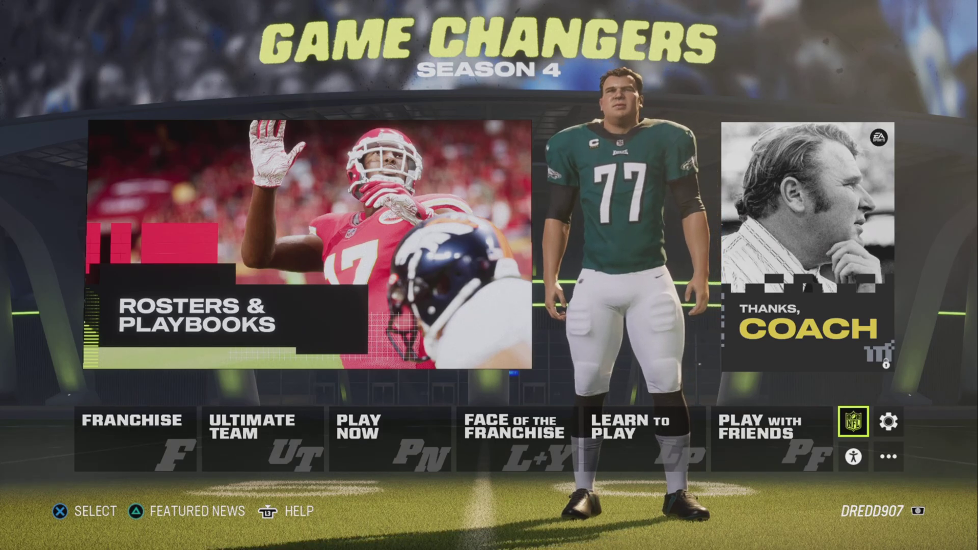
key("Up")
key("Return")
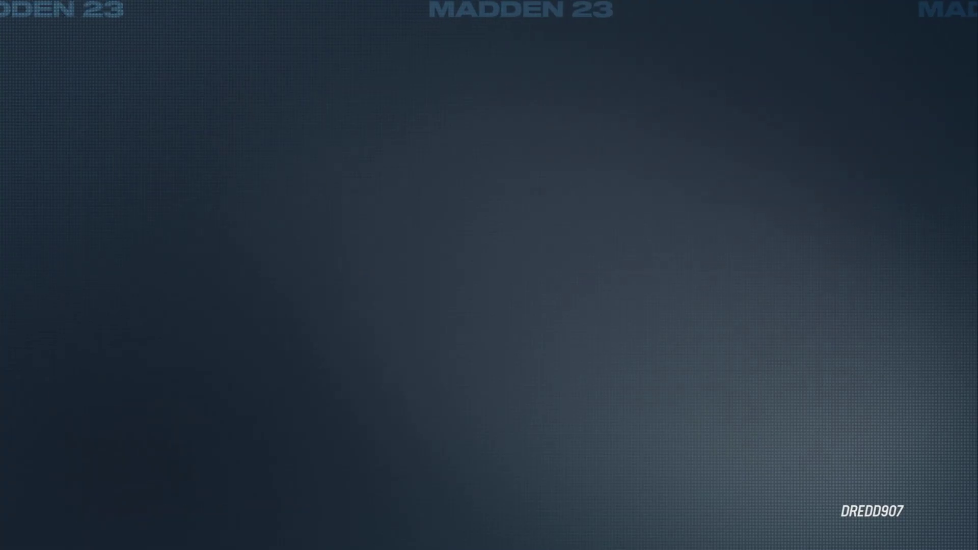
key("Right")
key("Right")
Step: Load SWIFTTROSTER from the ROSTER tab, confirm the warning, dismiss the success message, and back out
key("Return")
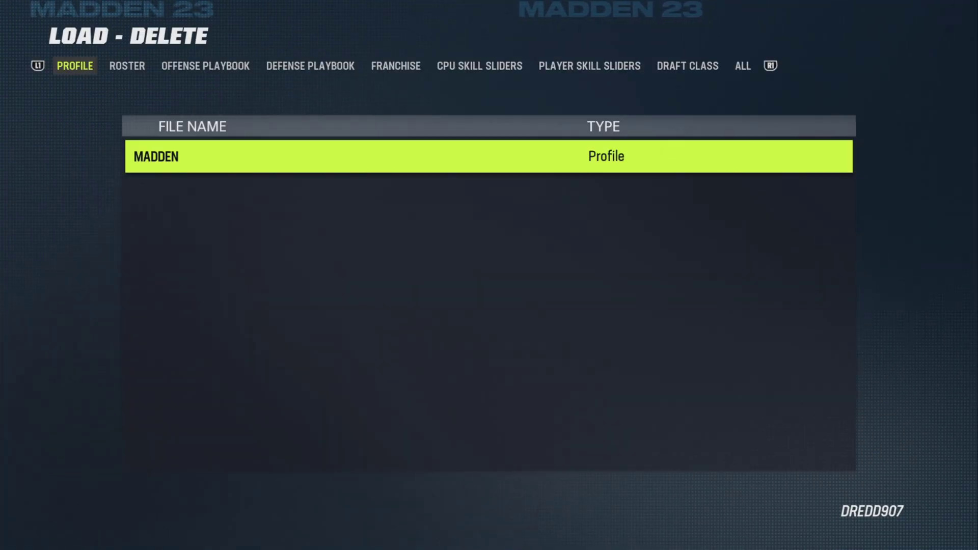
key("Right")
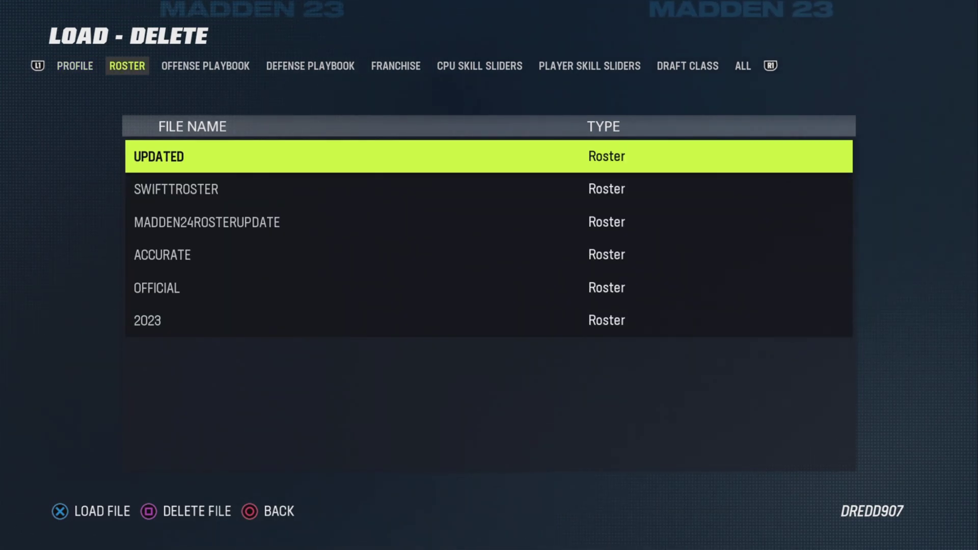
key("Down")
key("Down")
key("Down")
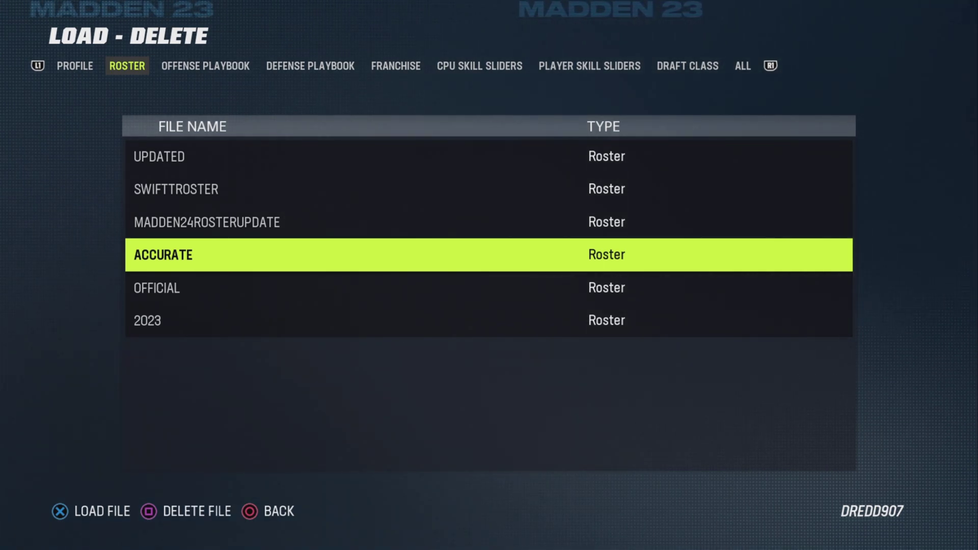
key("Up")
key("Up")
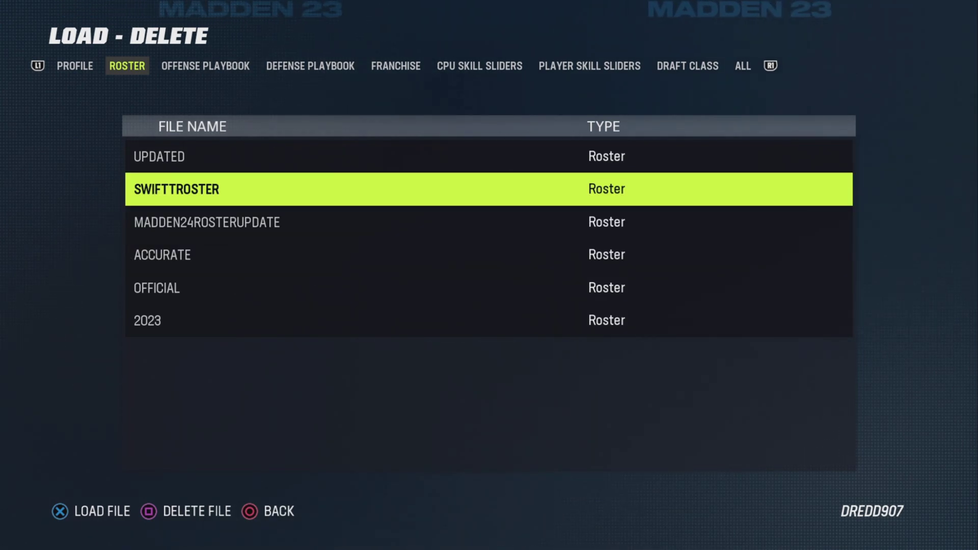
key("Return")
key("Up")
key("Return")
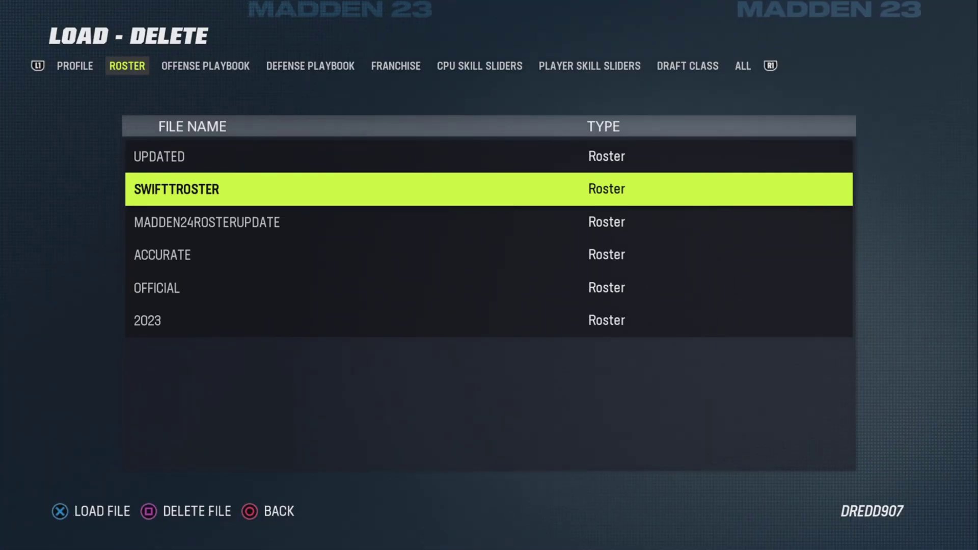
key("Return")
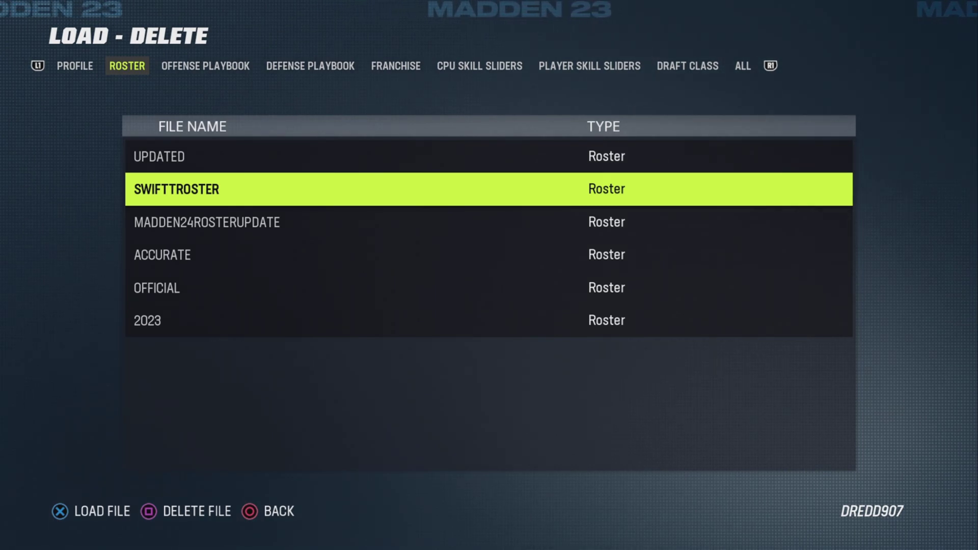
key("Escape")
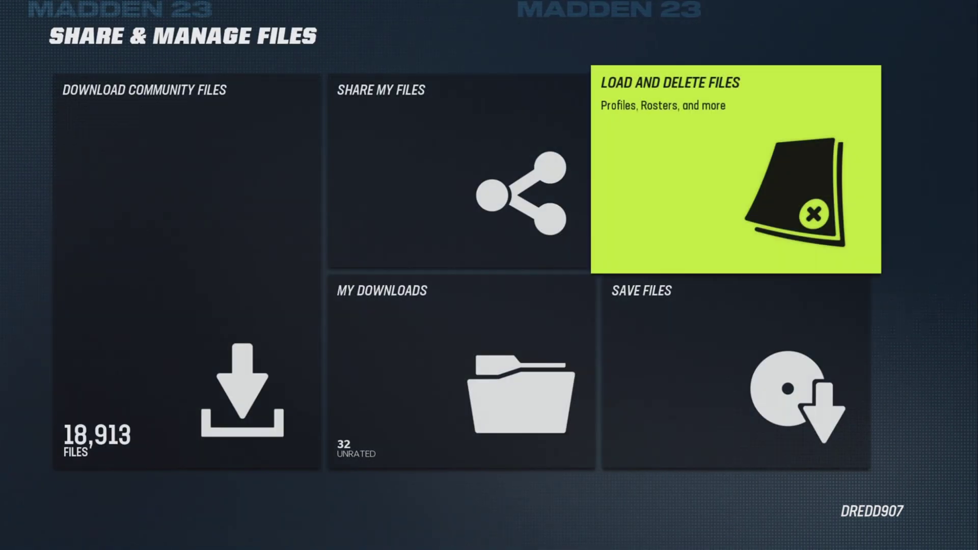
Step: Back out to the main menu and open Edit Rosters > Manage Players for the Rams
key("Escape")
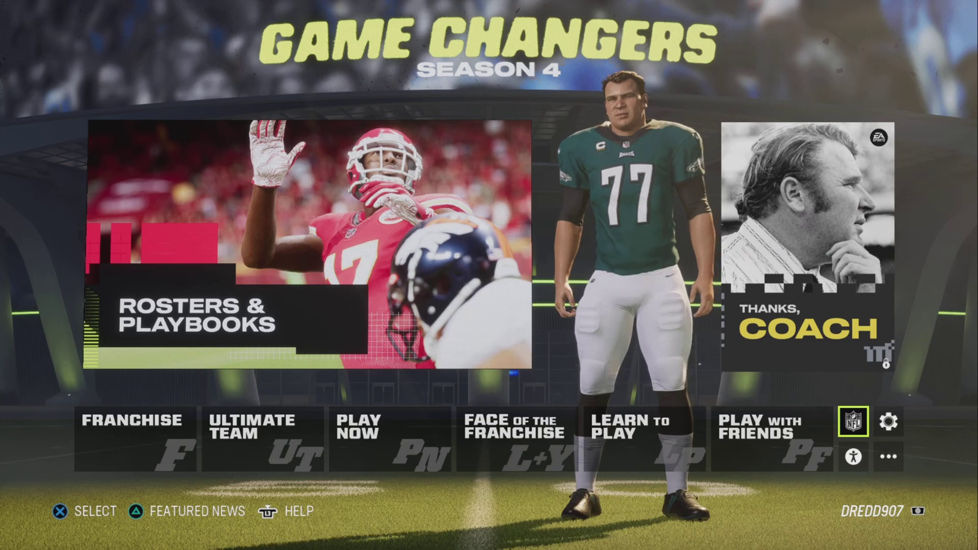
key("Up")
key("Down")
key("Return")
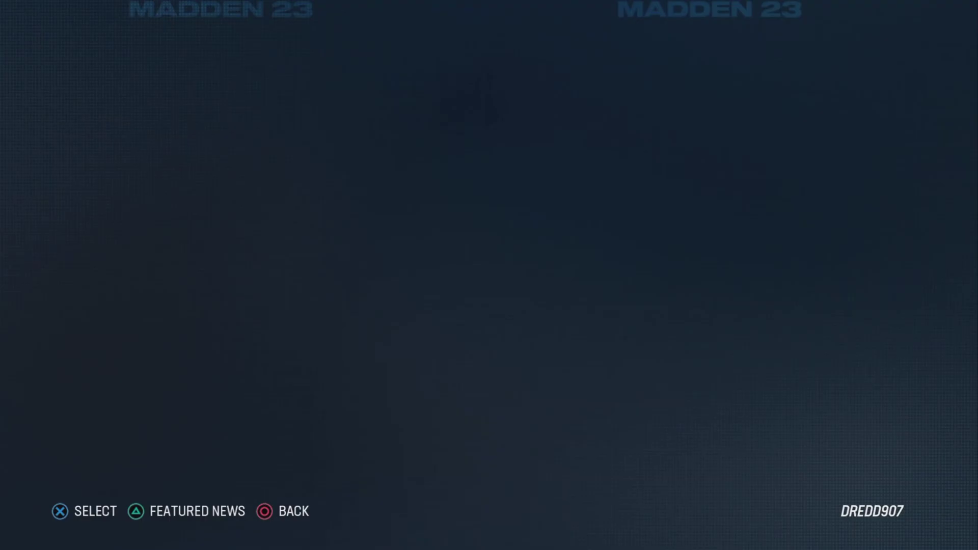
key("Return")
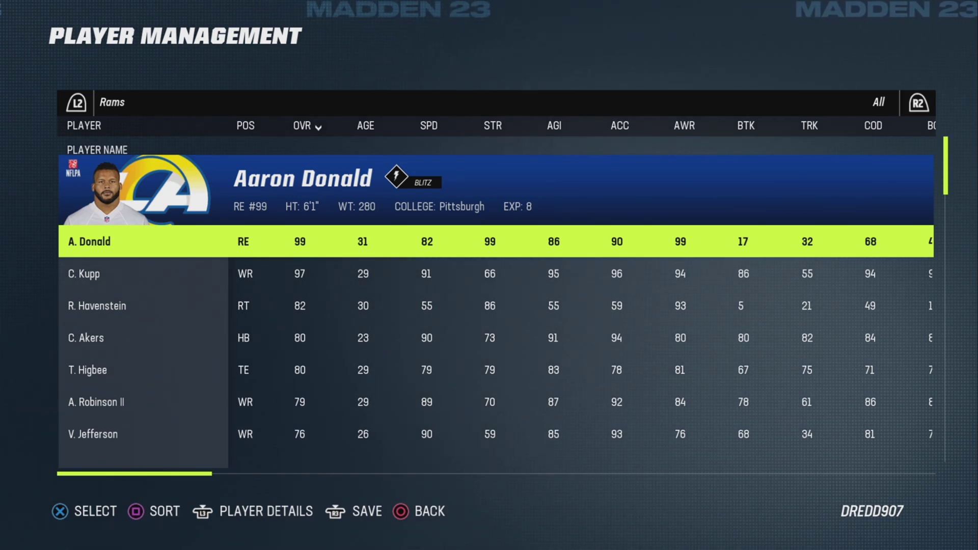
Step: Scroll the Rams roster from C. Kupp down through C. Akers, A. Robinson II and J. Fuller to E. Jones
key("Down")
key("Down")
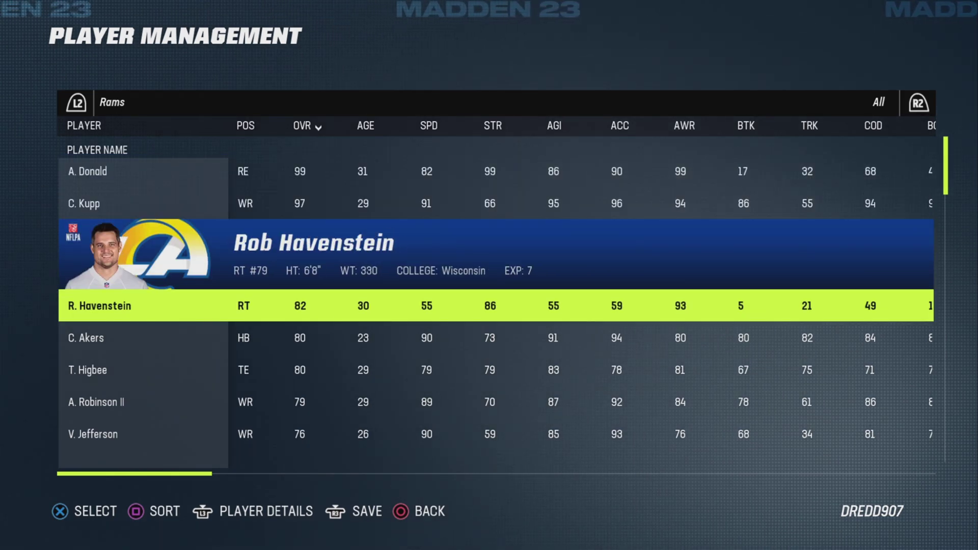
key("Down")
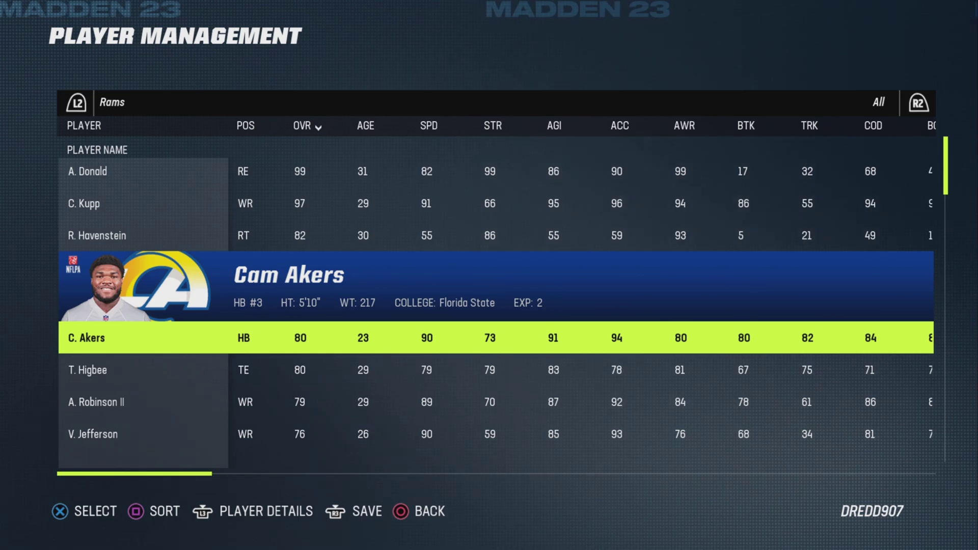
key("Down")
key("Down")
key("Down")
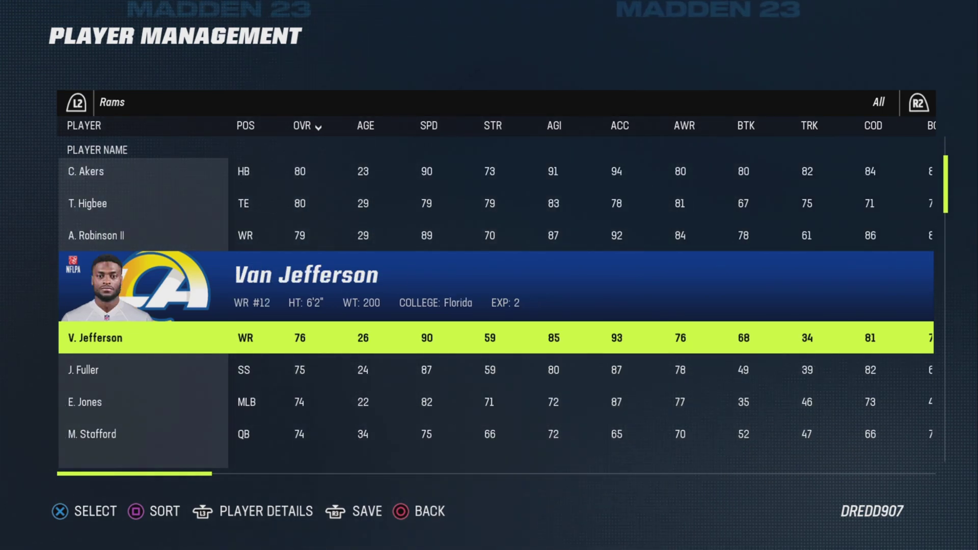
key("Down")
key("Down")
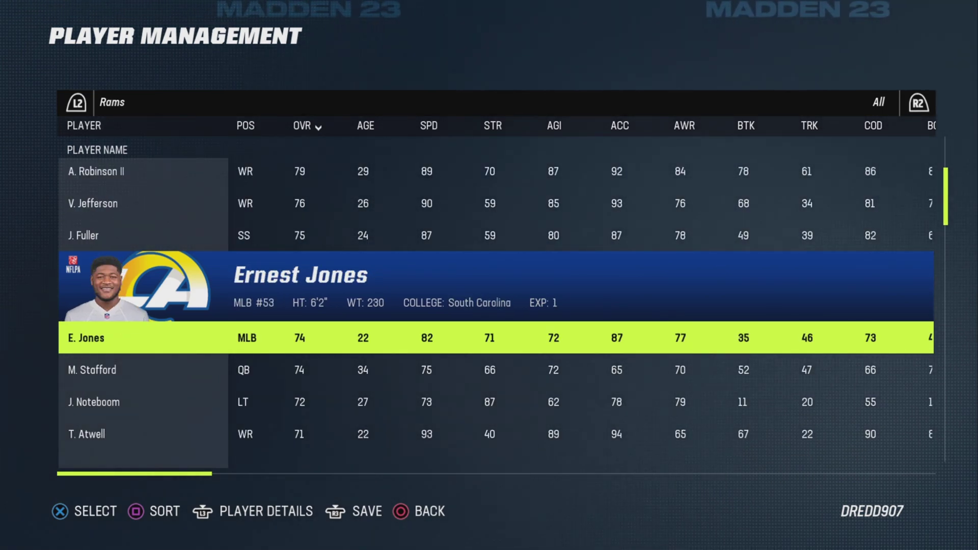
key("Down")
Step: Continue past J. Noteboom and C. Shelton down to H. Long, then bring up the team list
key("Down")
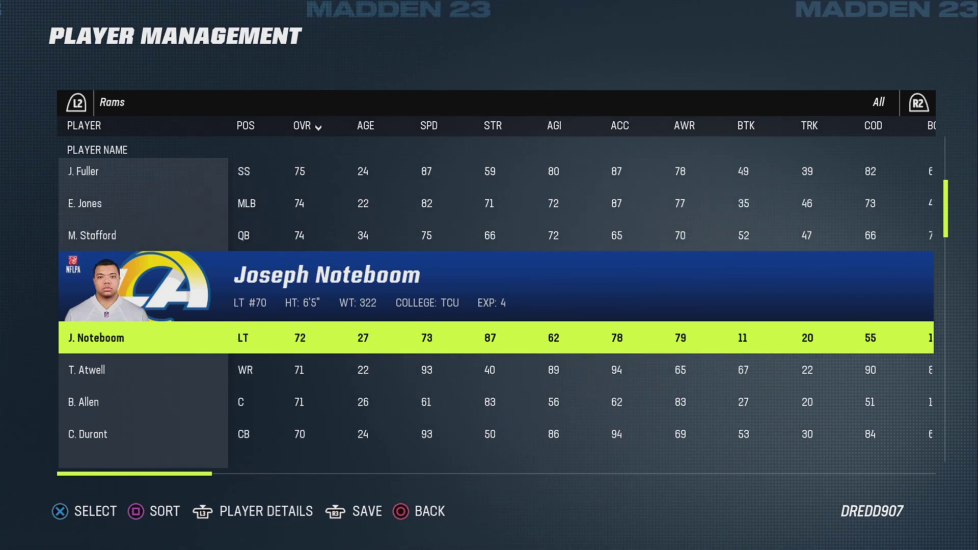
key("Down")
key("Down")
key("Down")
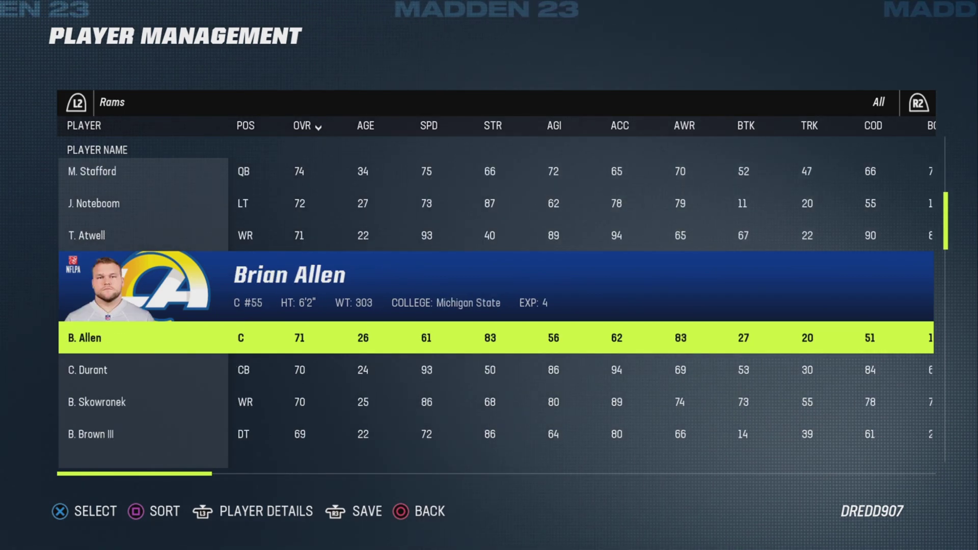
key("Down")
key("Down")
key("Down")
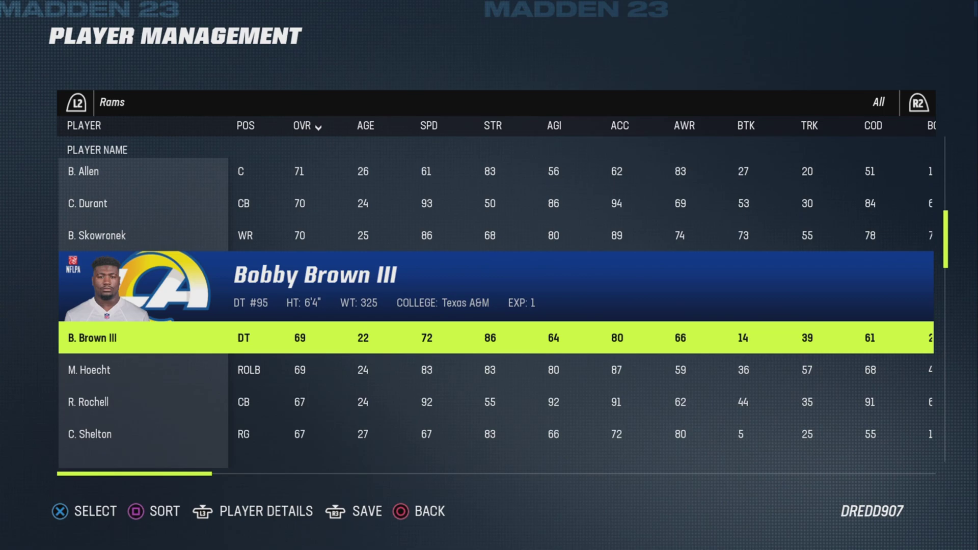
key("Down")
key("Down")
key("Down")
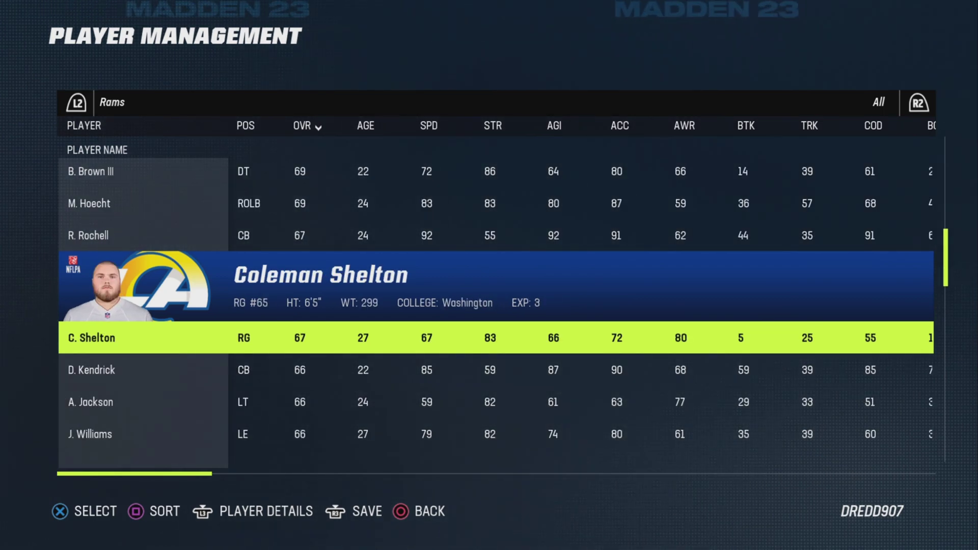
key("Down")
key("Down")
key("Down")
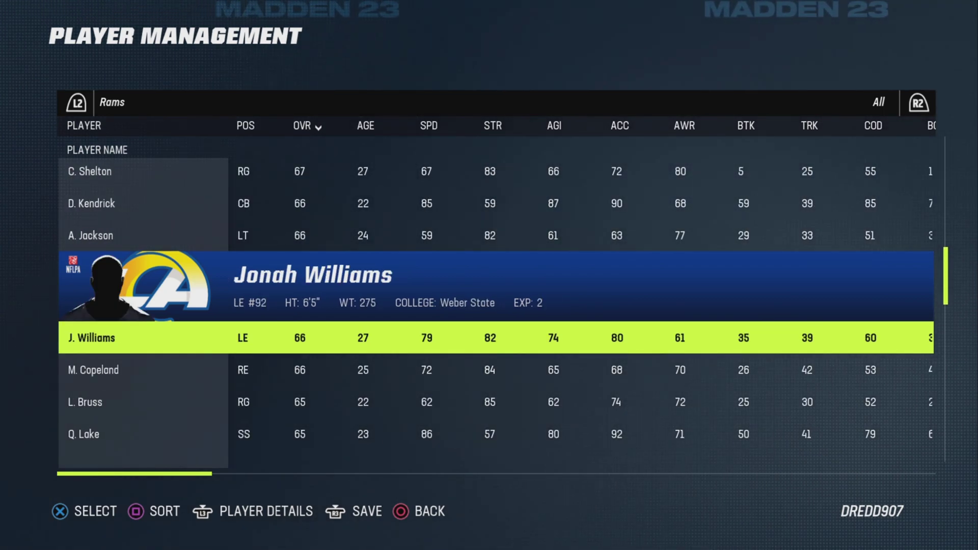
key("Down")
key("Down")
key("Down")
key("Down")
key("Down")
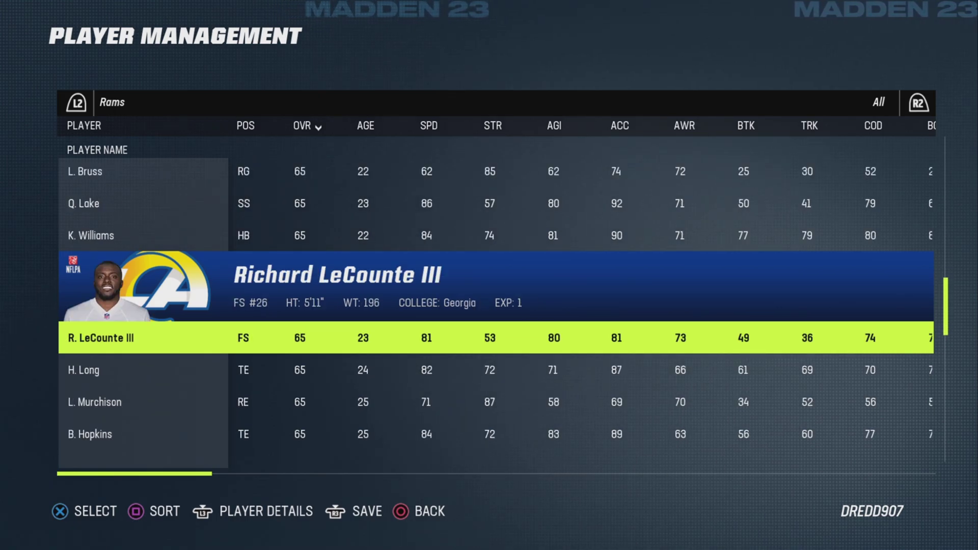
key("Return")
key("Up")
key("Up")
key("Up")
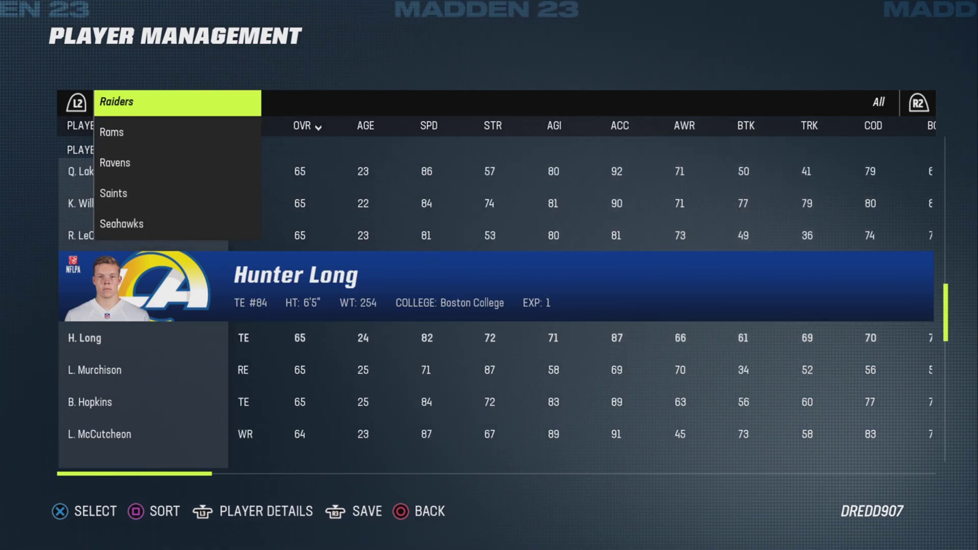
Step: Load the Jets roster, move past S. Gardner to A. Rodgers and open his Actions menu
key("Up")
key("Up")
key("Up")
key("Up")
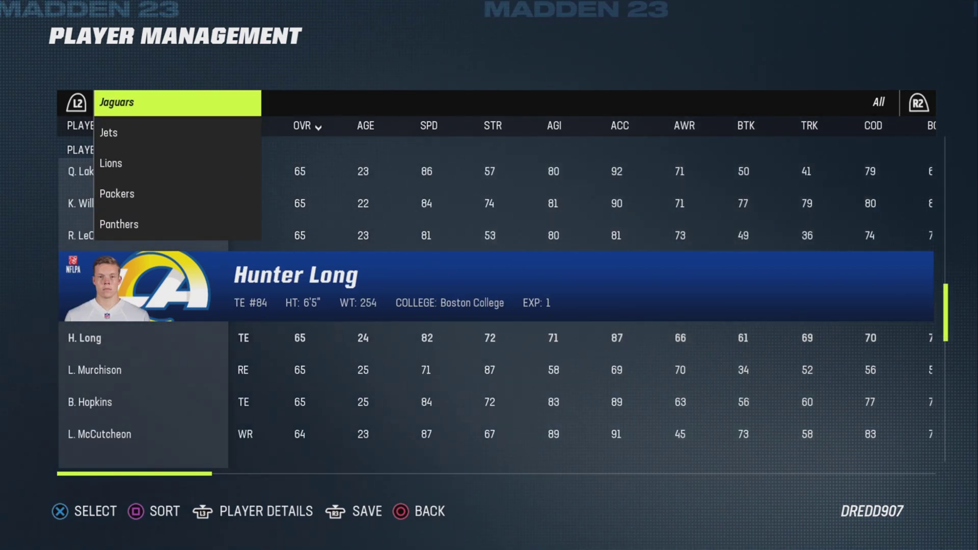
key("Down")
key("Return")
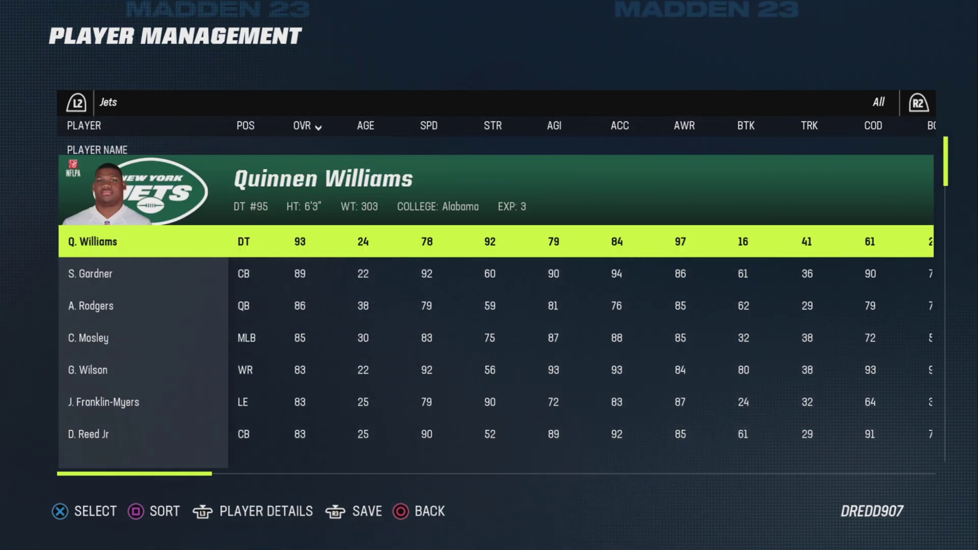
key("Down")
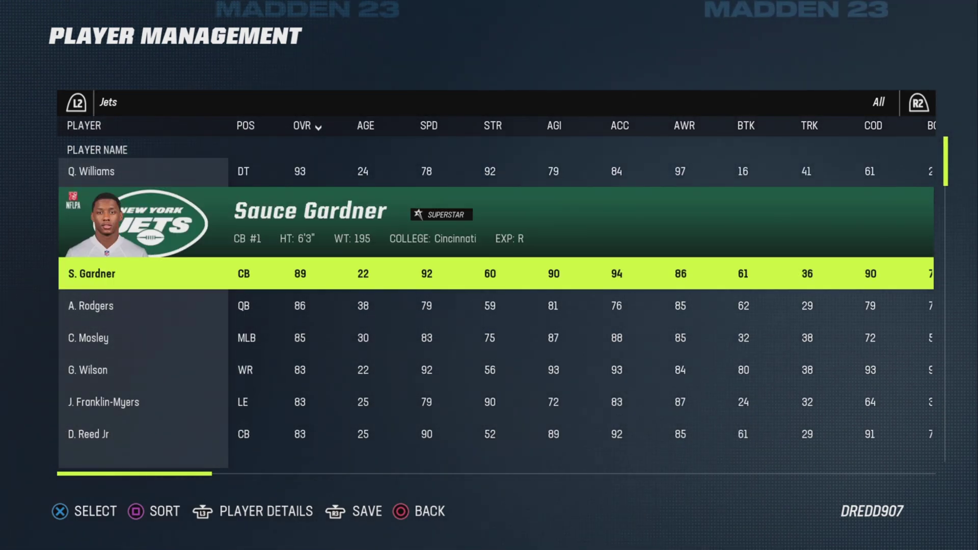
key("Down")
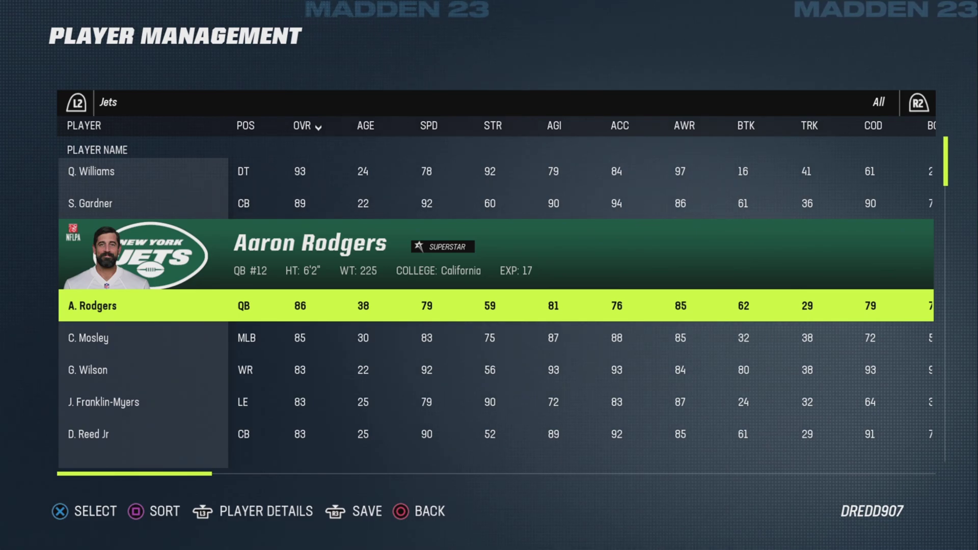
key("Return")
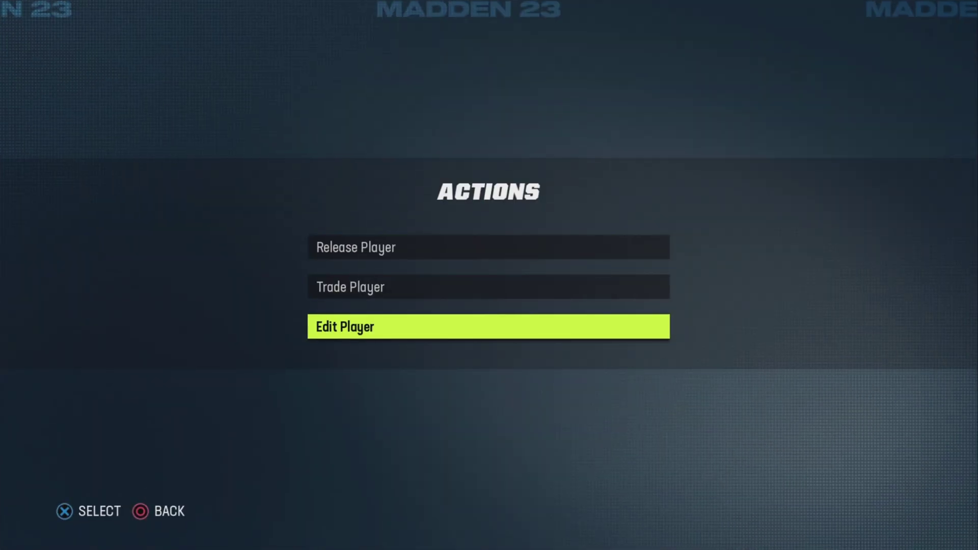
Step: Look over A. Rodgers' player actions, then close the Actions menu
key("Up")
key("Up")
key("Down")
key("Down")
key("Escape")
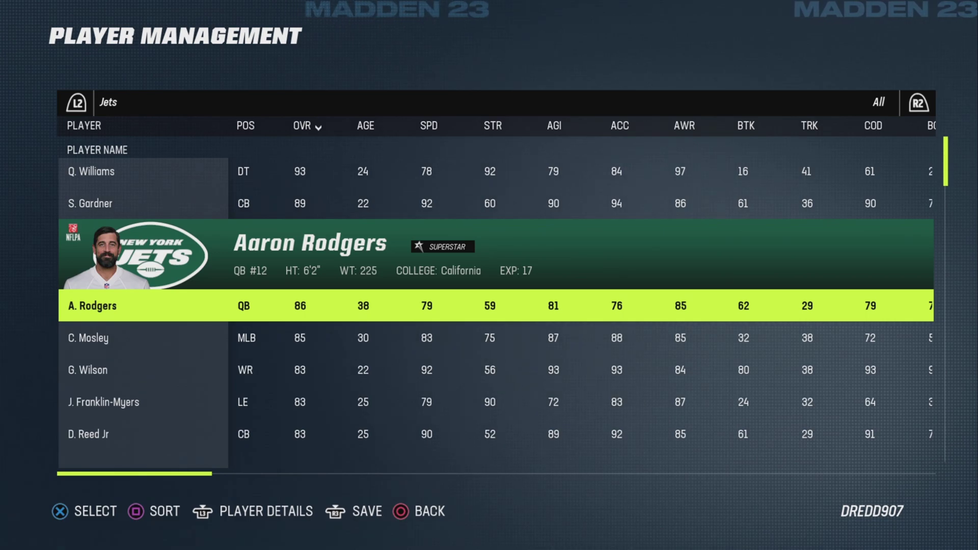
Step: Scroll the Jets roster from C. Mosley down to J. Whitehead, then back up to M. Hardman
key("Down")
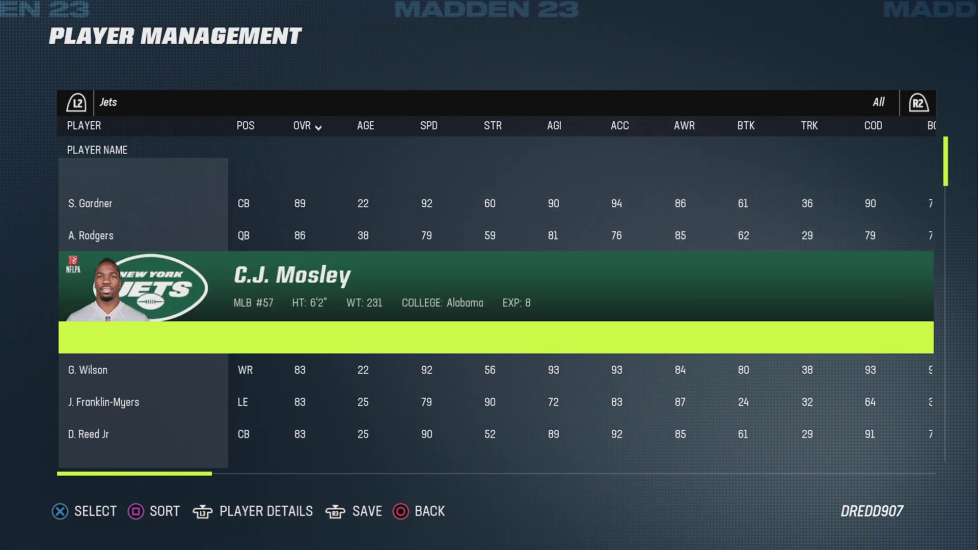
key("Down")
key("Down")
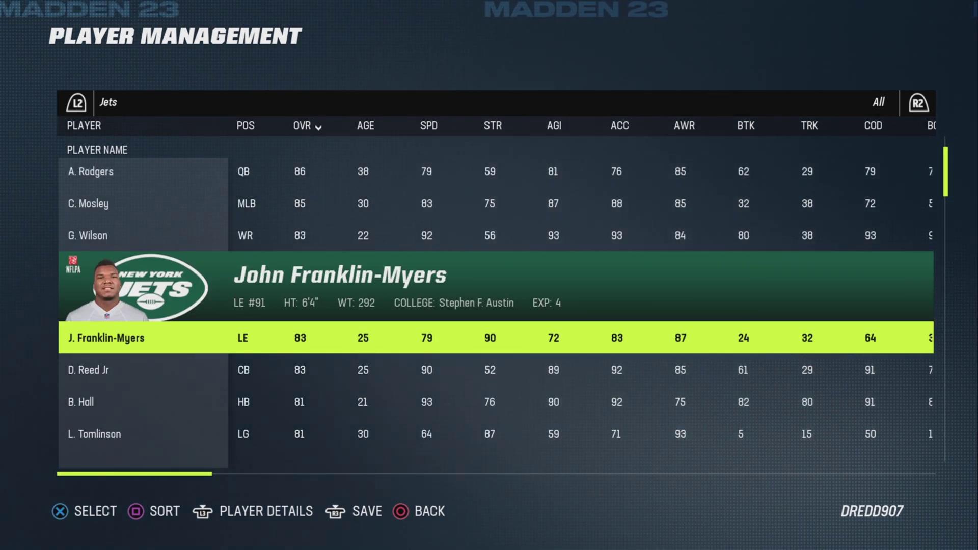
key("Down")
key("Down")
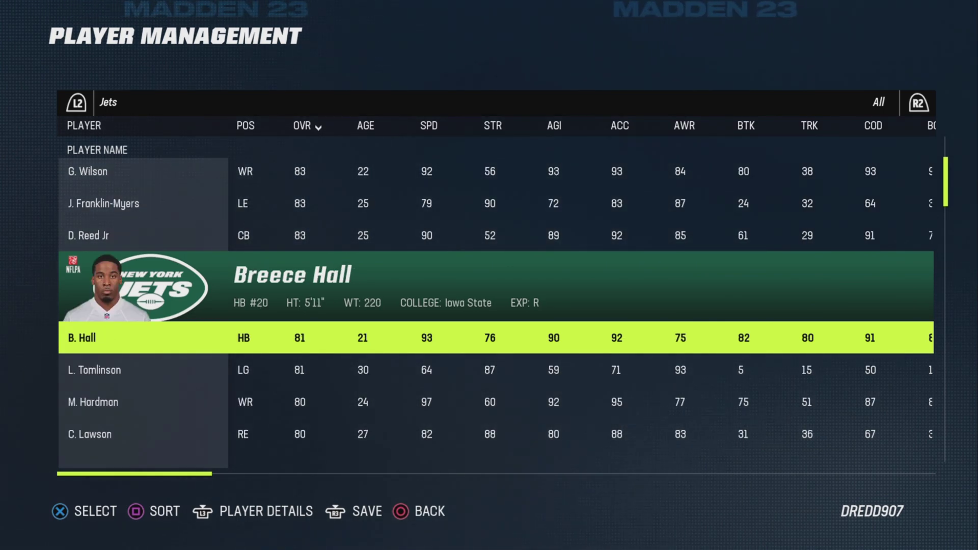
key("Down")
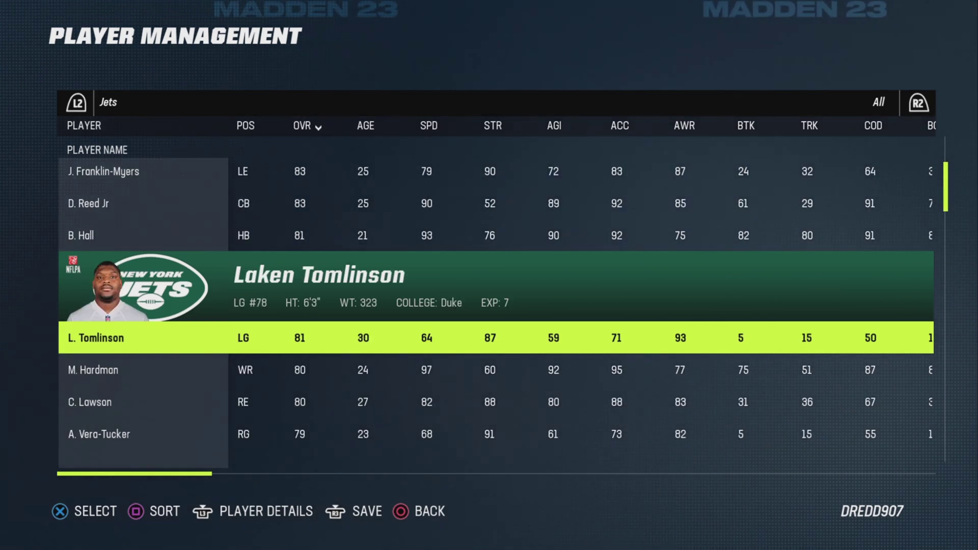
key("Down")
key("Down")
key("Down")
key("Down")
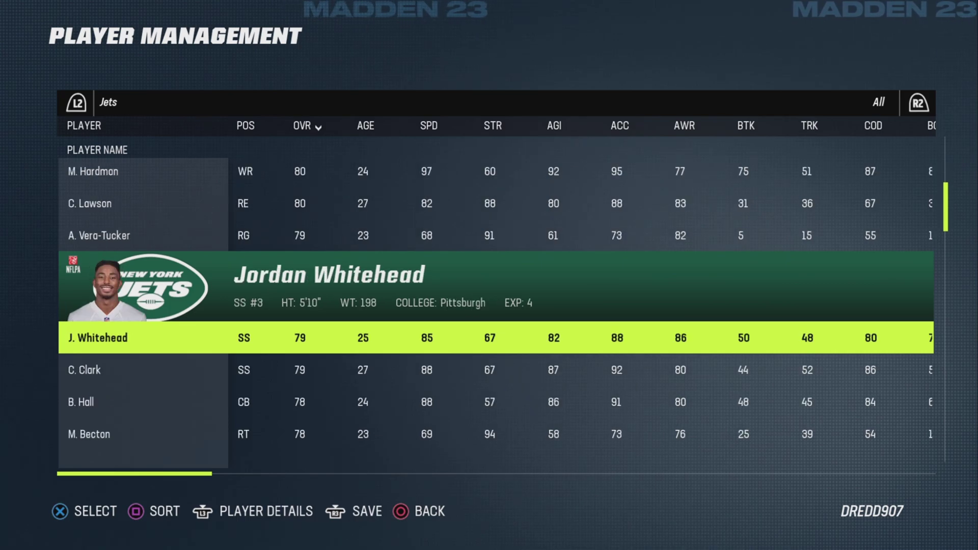
key("Up")
key("Up")
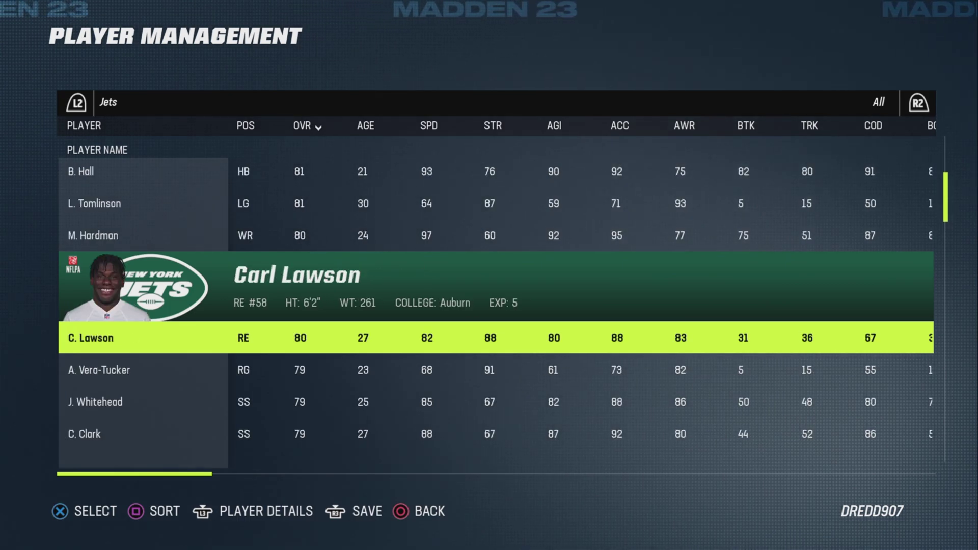
key("Up")
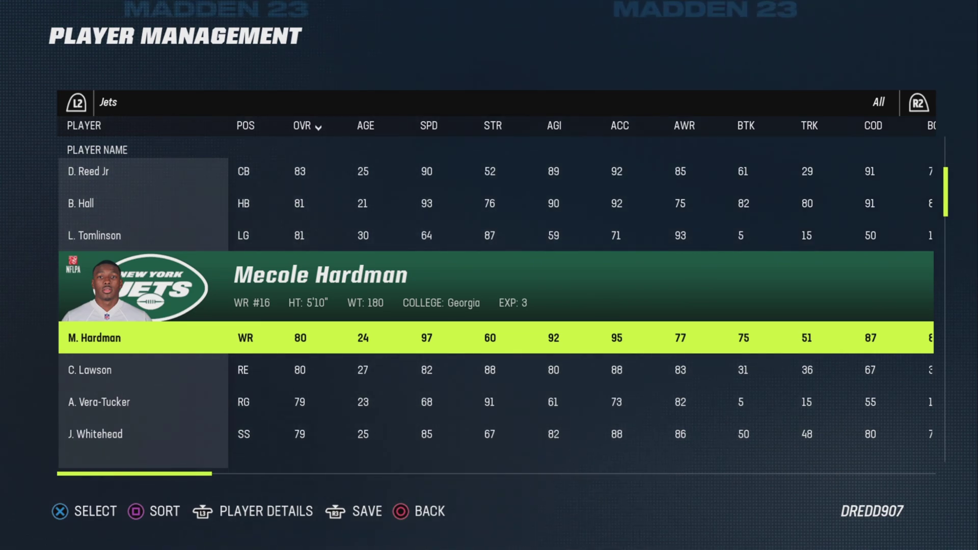
Step: Continue down past C. Clark, T. Morstead and B. Huff to J. Johnson II, then open the team list
key("Down")
key("Down")
key("Down")
key("Down")
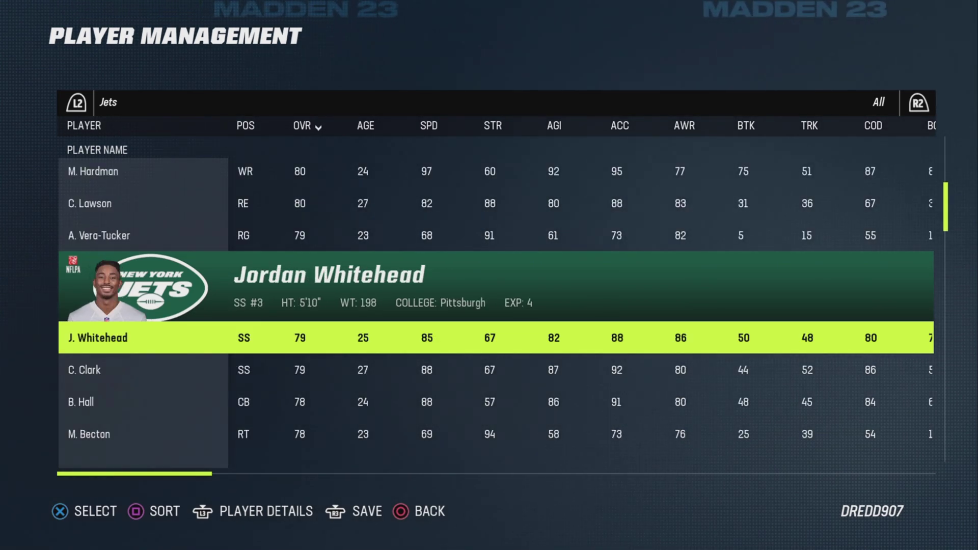
key("Down")
key("Down")
key("Down")
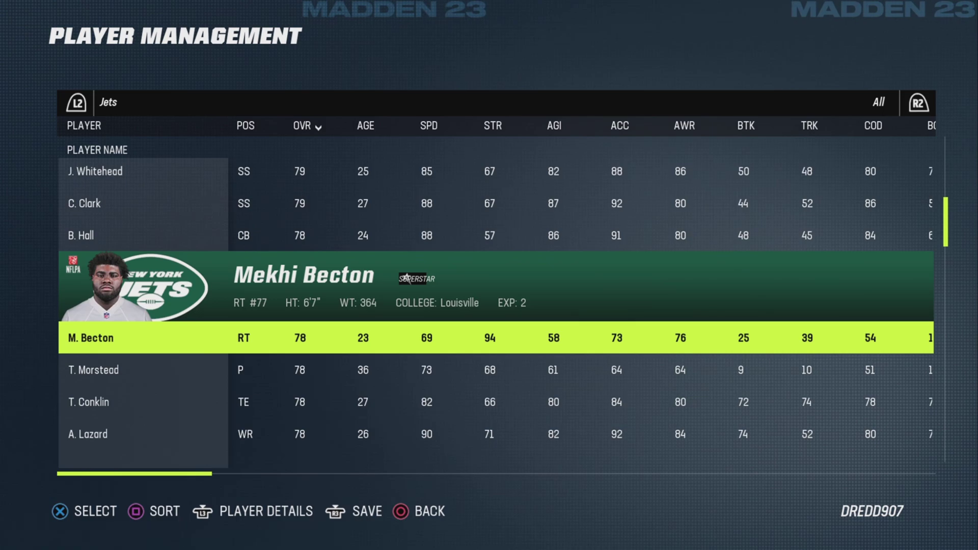
key("Down")
key("Down")
key("Down")
key("Down")
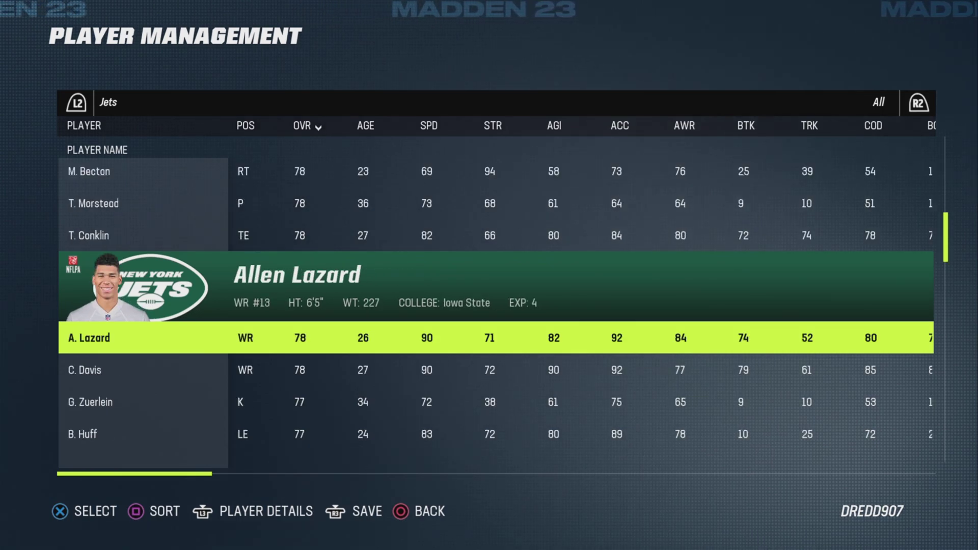
key("Down")
key("Down")
key("Down")
key("Down")
key("Down")
key("Down")
key("Down")
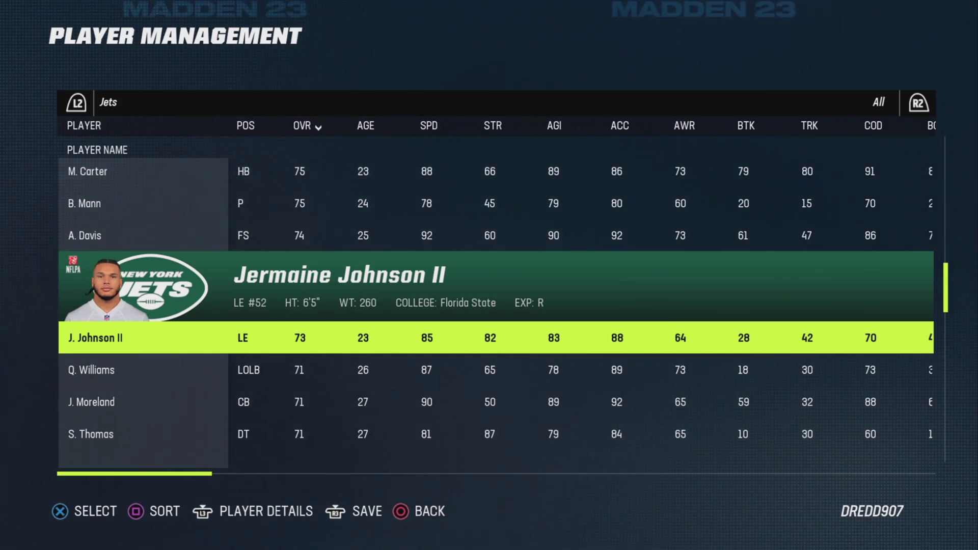
key("Return")
Step: Pick the Dolphins from the team list to load their roster
key("Up")
key("Up")
key("Up")
key("Up")
key("Up")
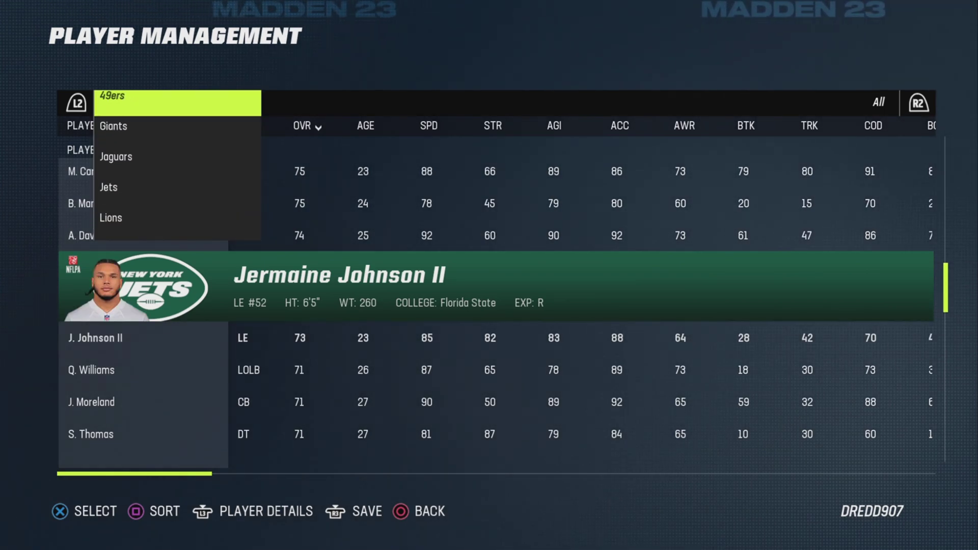
key("Up")
key("Up")
key("Down")
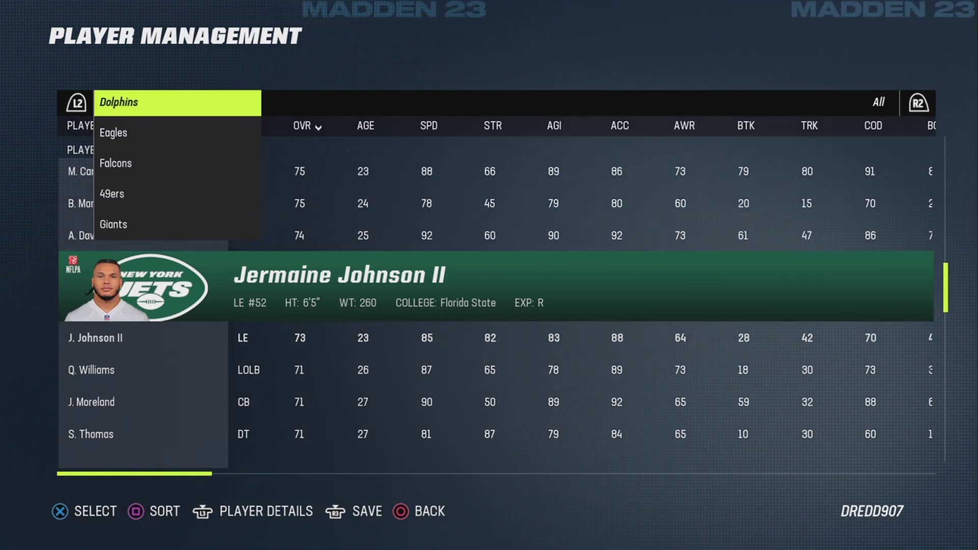
key("Return")
Step: Scroll down the top Dolphins players' ratings to Xavien Howard, then back out to Manage Rosters
key("Down")
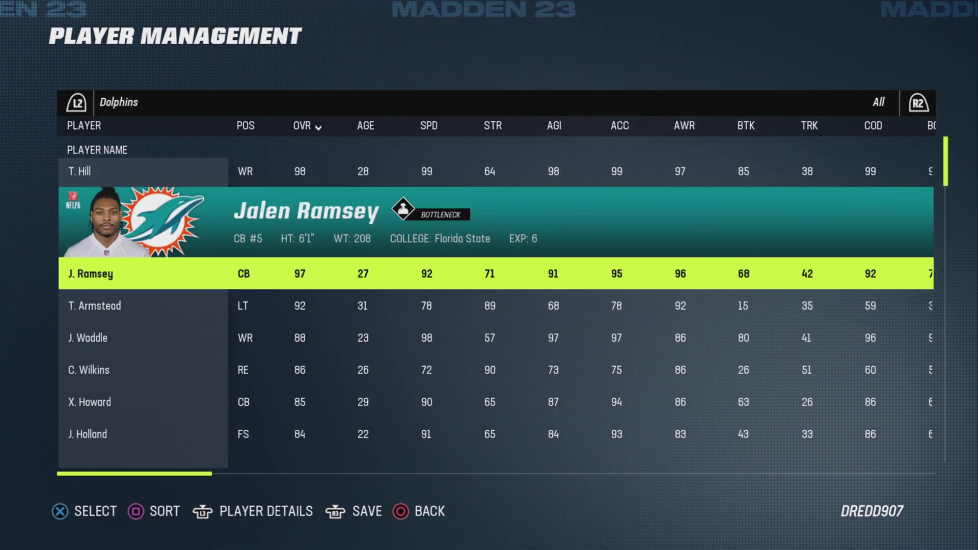
key("Down")
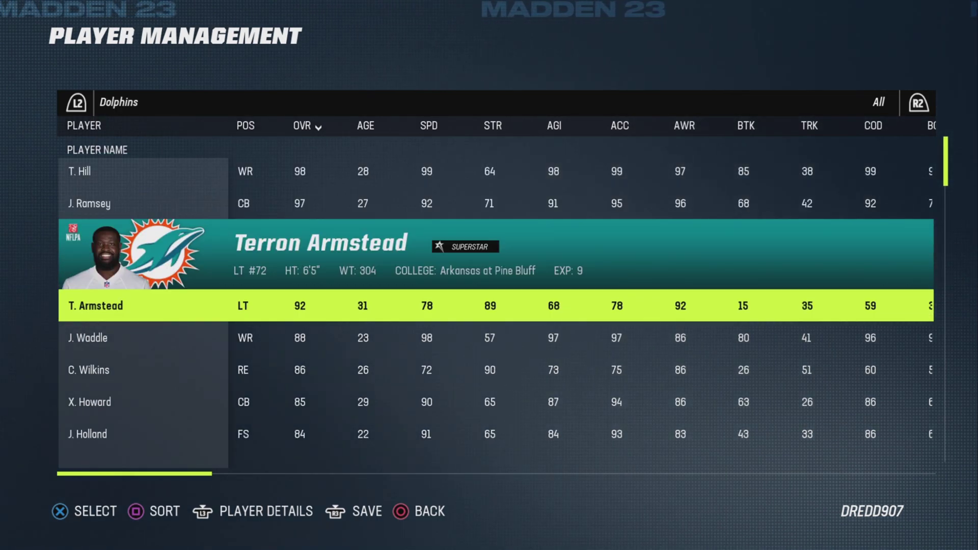
key("Down")
key("Down")
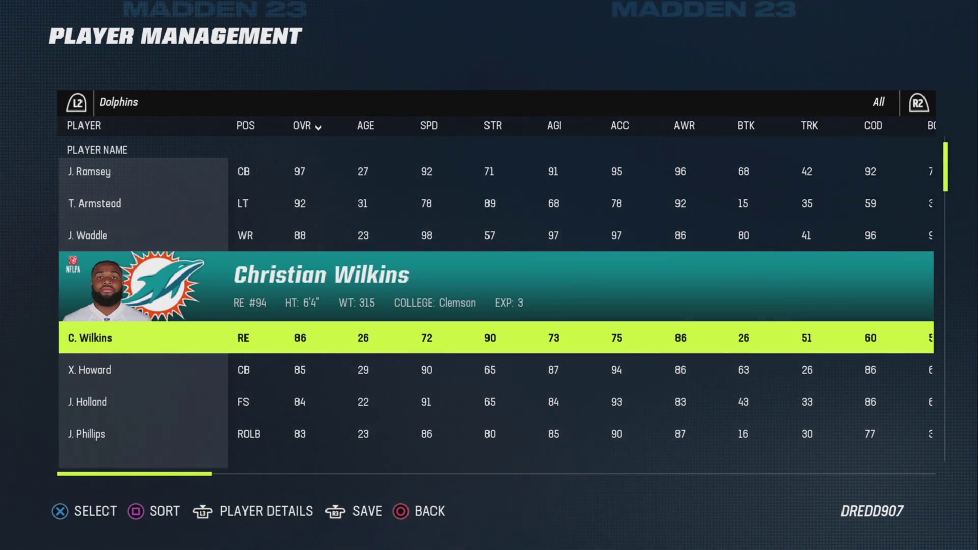
key("Down")
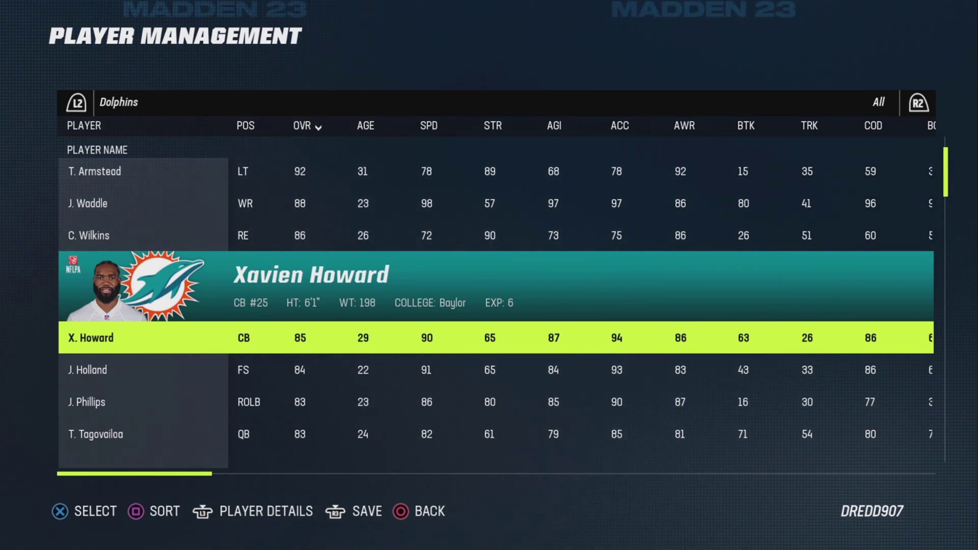
key("Escape")
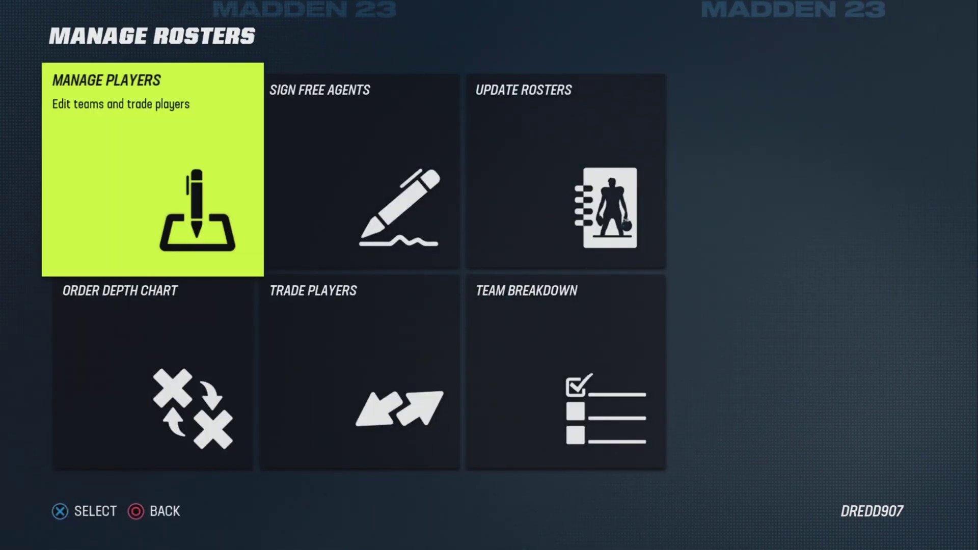
Step: Return to the main menu and open Franchise mode
key("Return")
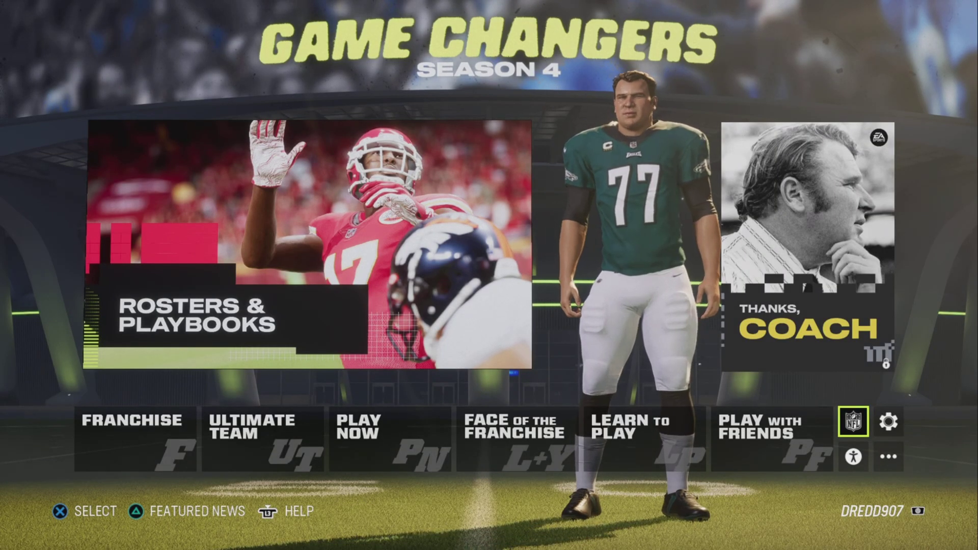
key("Left")
key("Left")
key("Left")
key("Left")
key("Left")
key("Left")
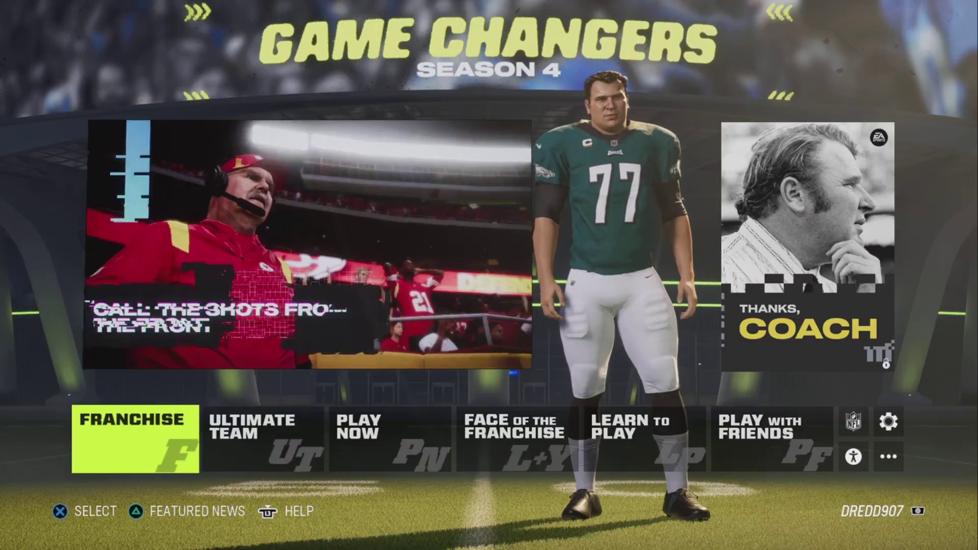
key("Return")
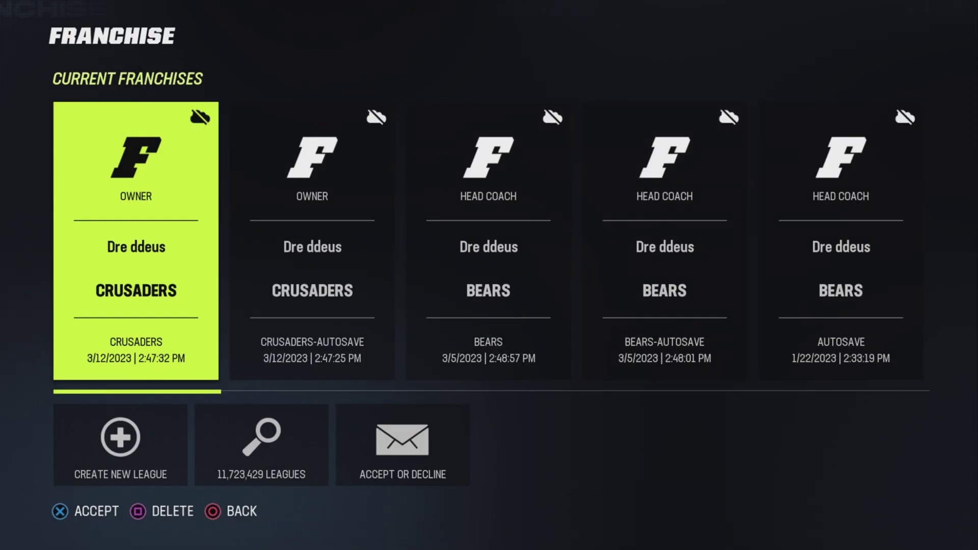
Step: Create a new offline franchise league with the Active Roster option instead of Preseason Roster
left_click(120, 446)
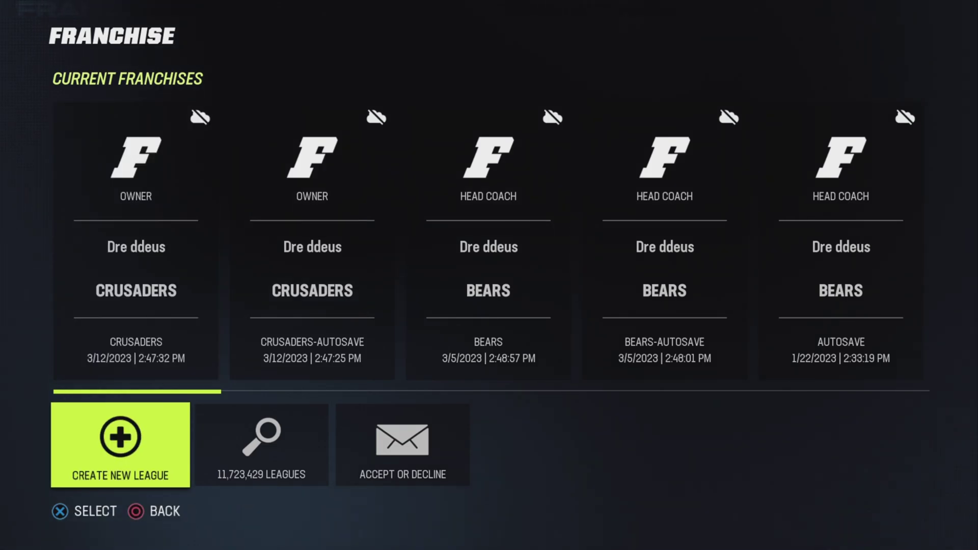
key("Return")
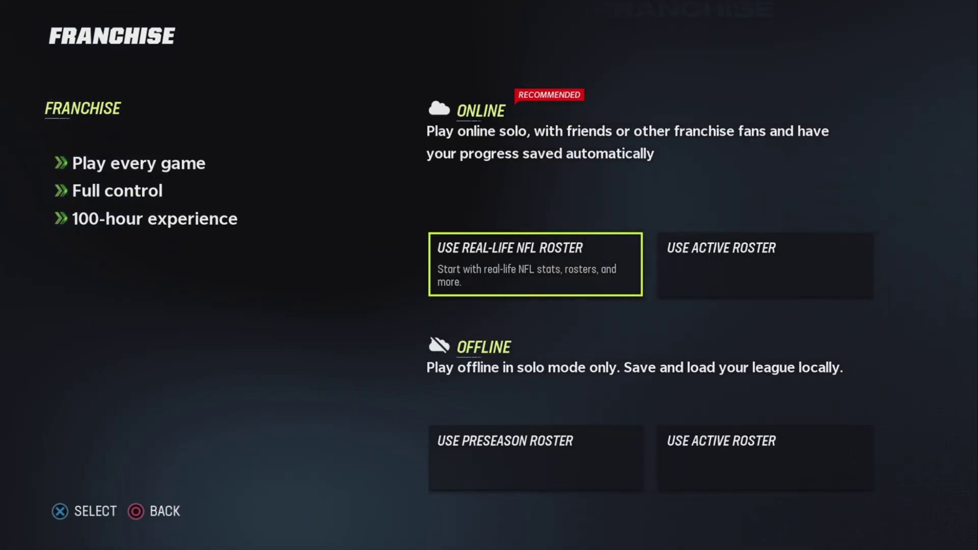
left_click(536, 457)
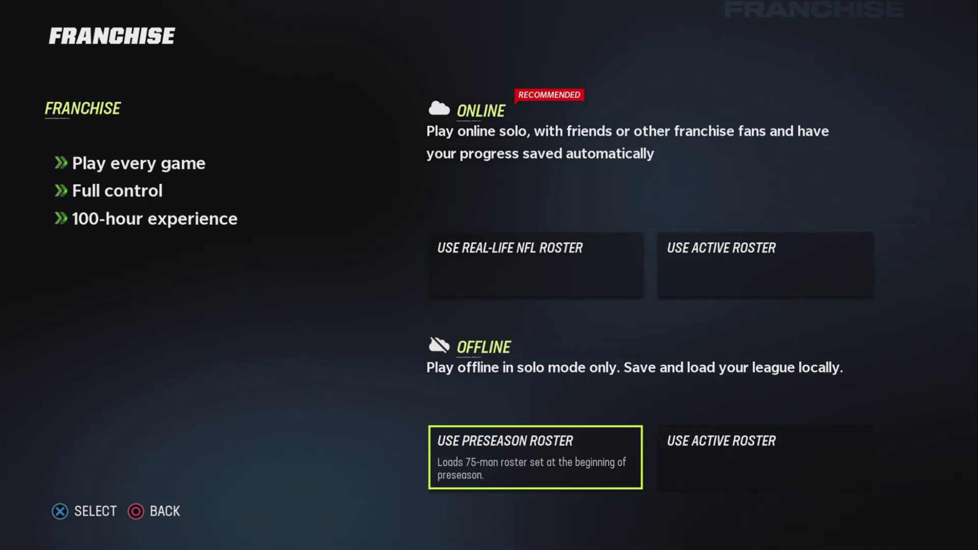
left_click(765, 457)
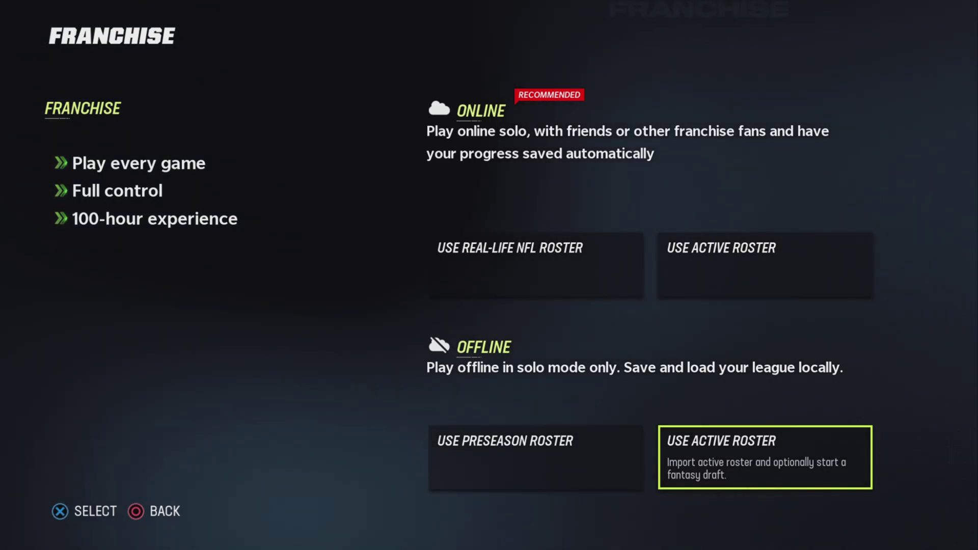
key("Return")
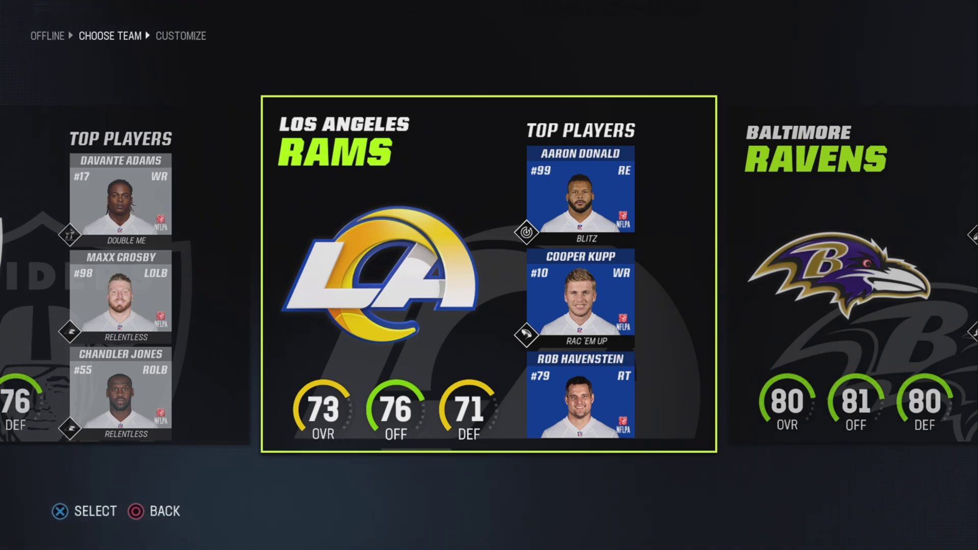
Step: Browse the teams from the Ravens through the Saints, Seahawks, Steelers, Texans and Titans to the Vikings
key("Right")
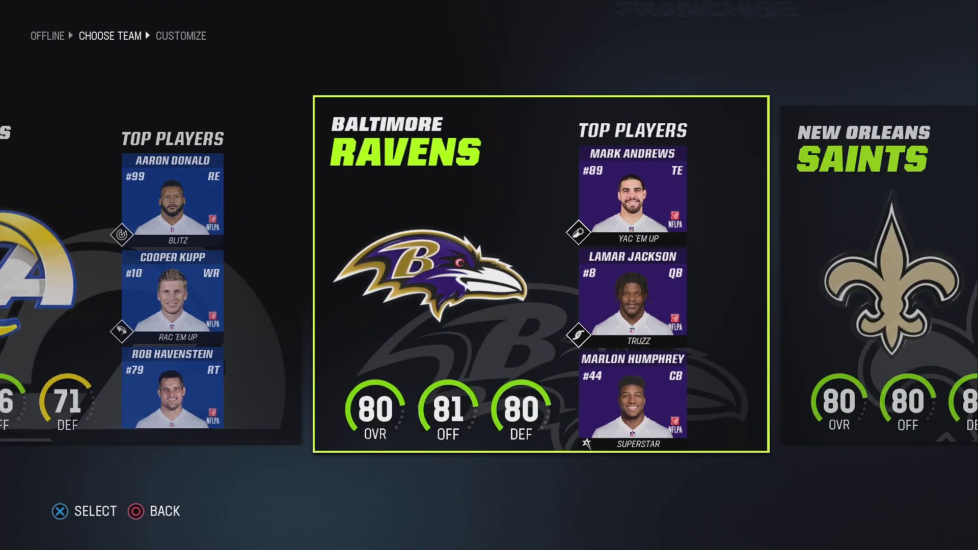
key("Right")
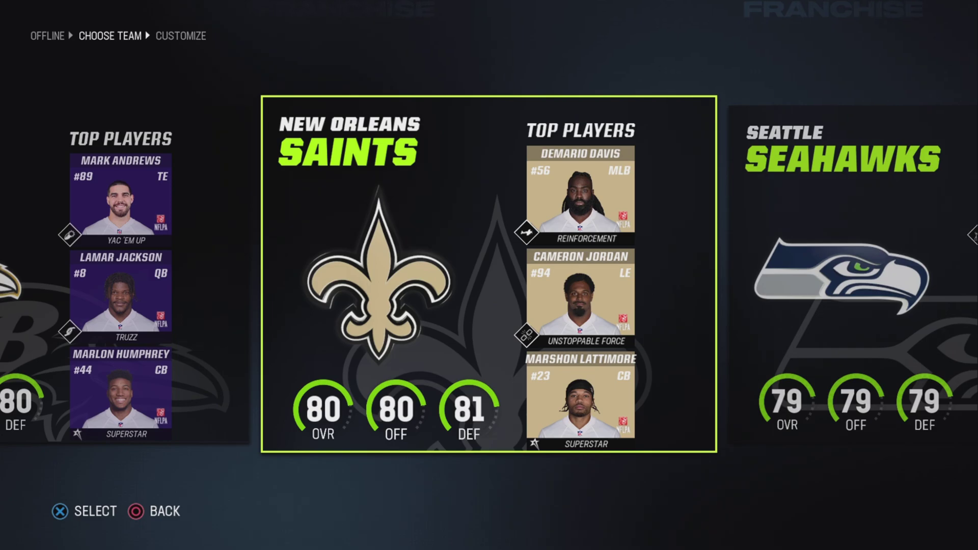
key("Right")
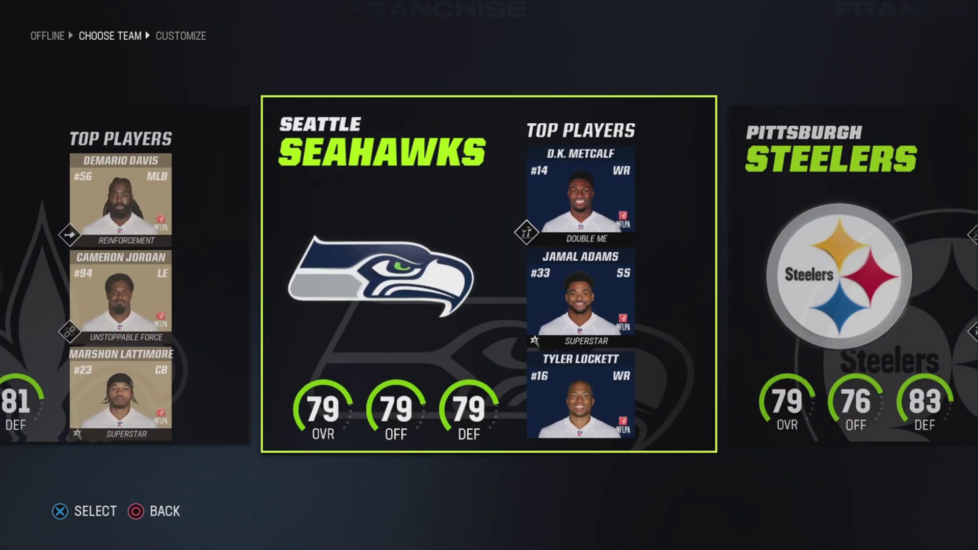
key("Right")
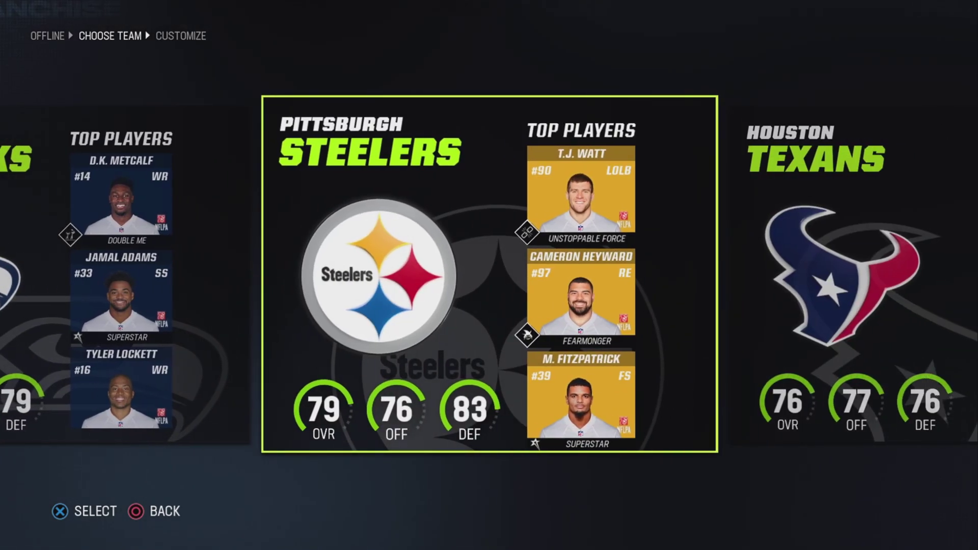
key("Right")
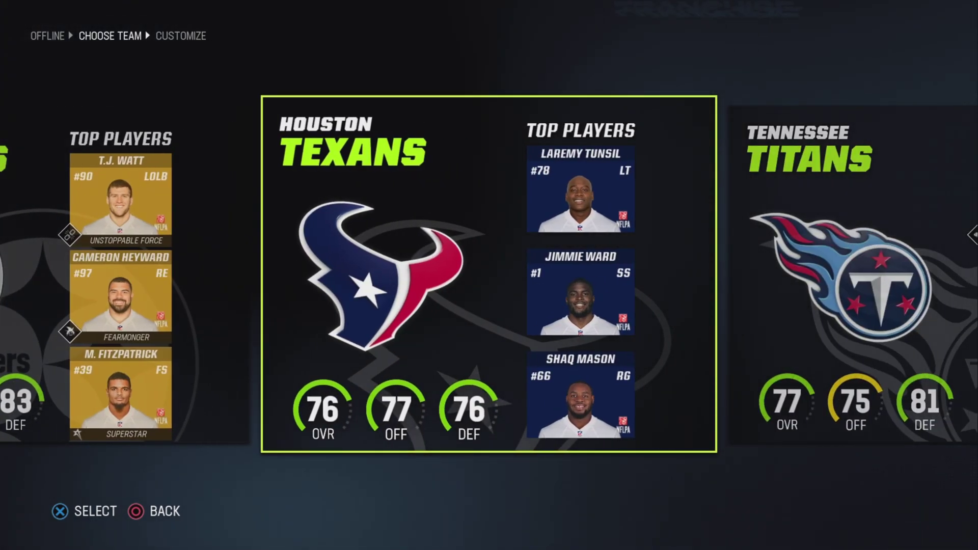
key("Right")
key("Right")
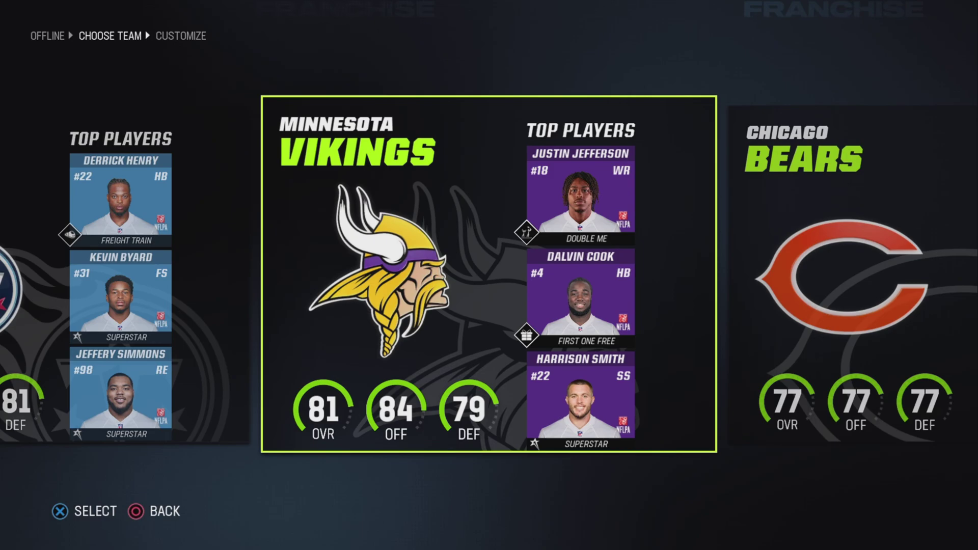
key("Right")
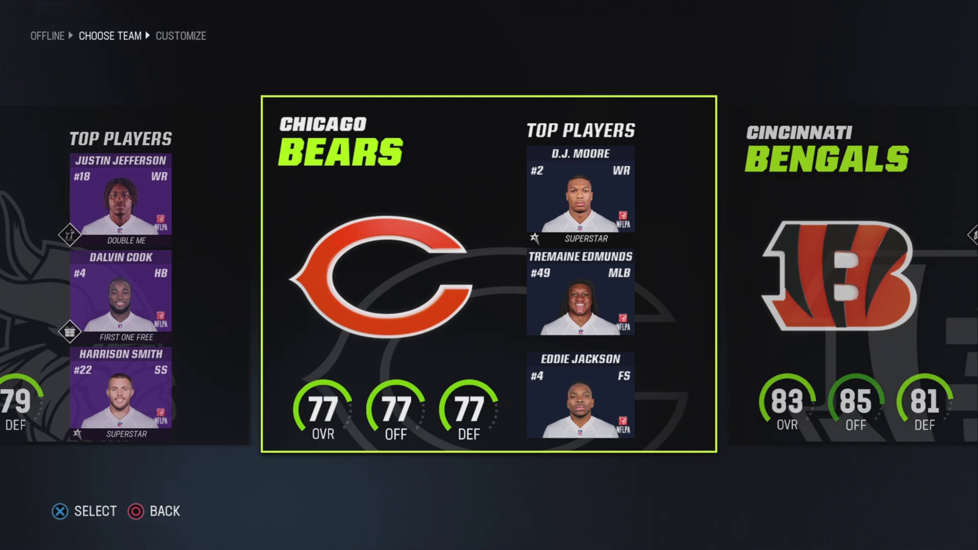
Step: Continue past the Bengals and Cardinals to the Miami Dolphins, finishing on the Philadelphia Eagles
key("Right")
key("Right")
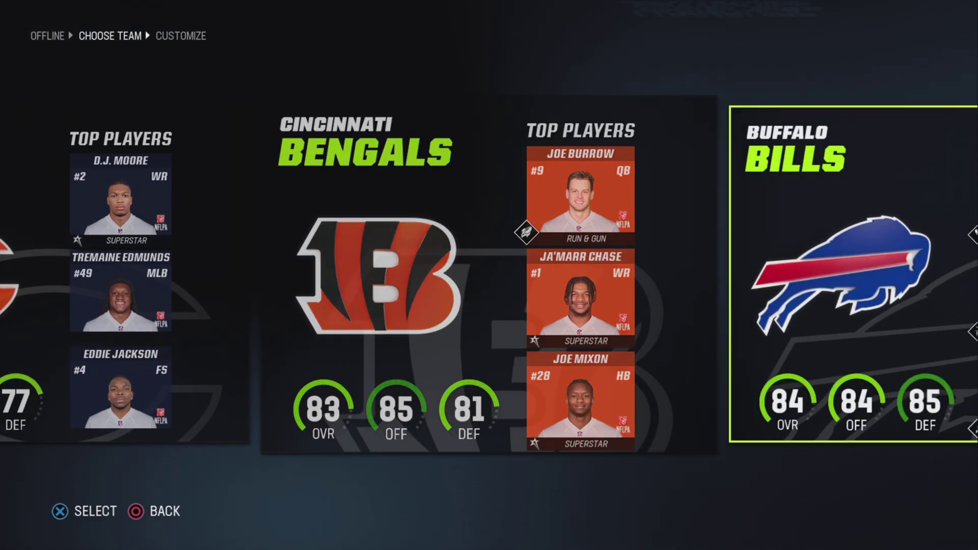
key("Right")
key("Right")
key("Right")
key("Right")
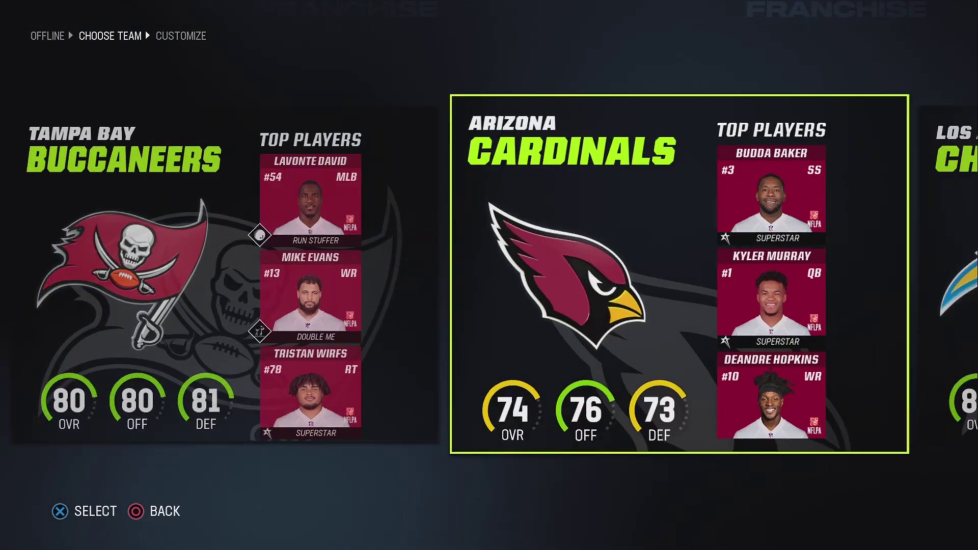
key("Right")
key("Right")
key("Right")
key("Right")
key("Right")
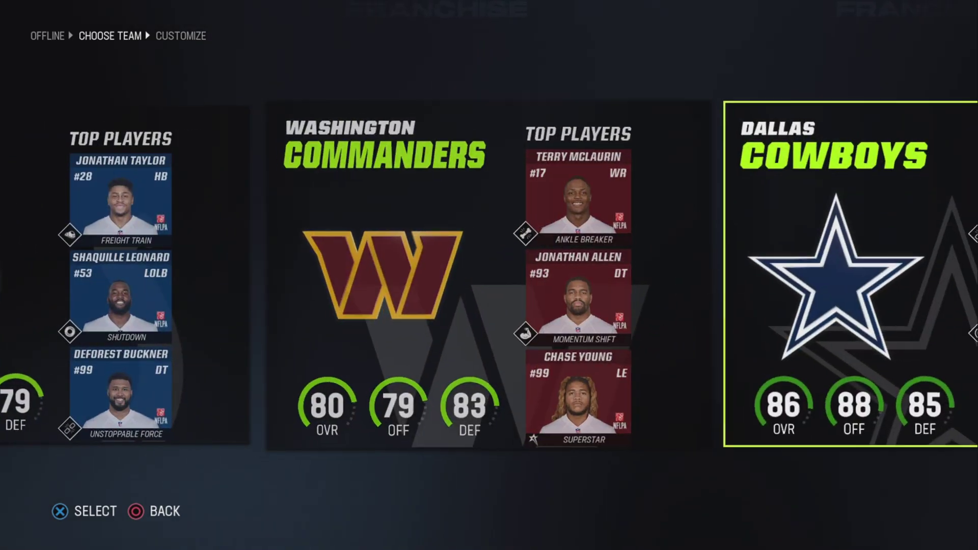
key("Right")
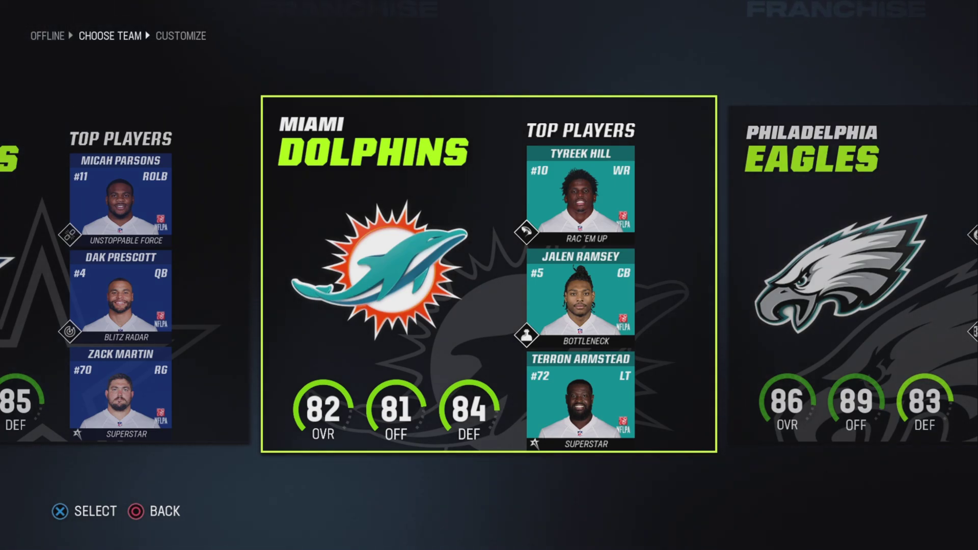
key("Right")
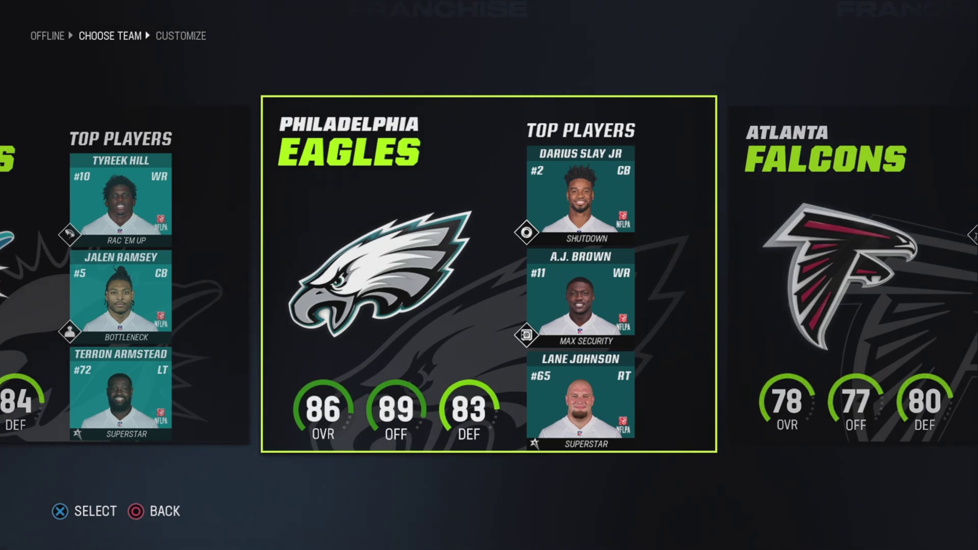